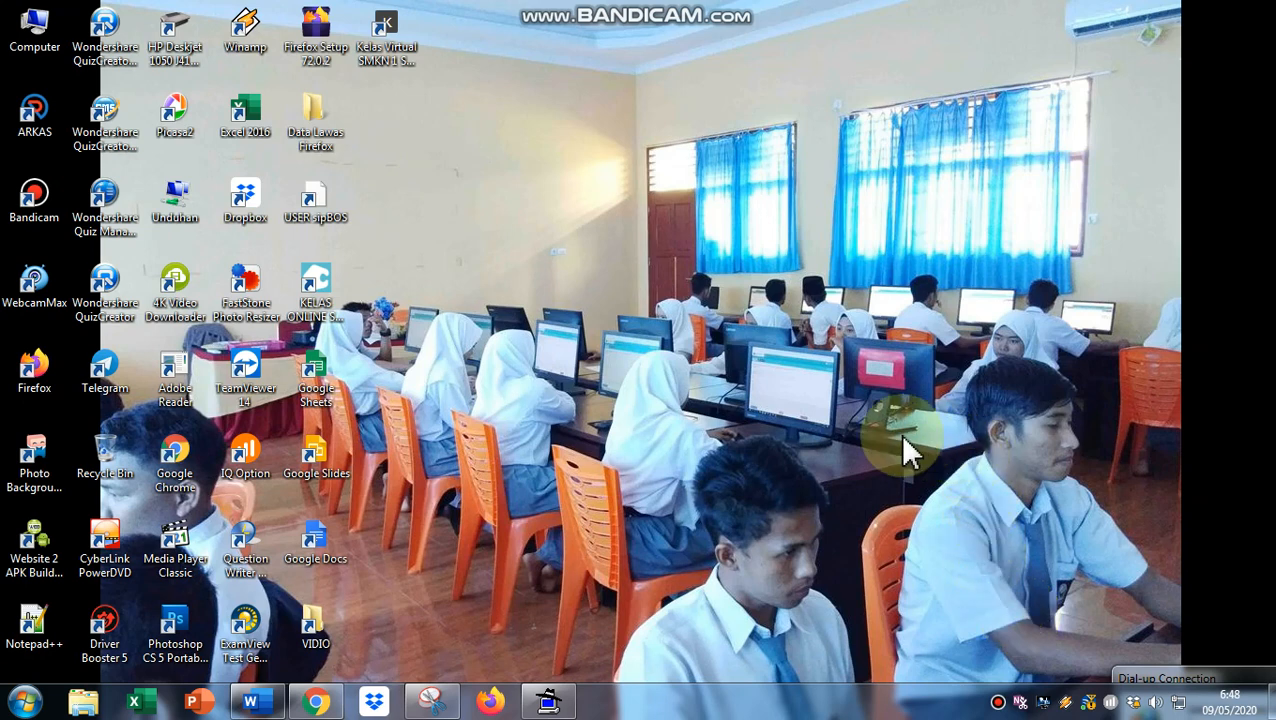
- Bring the Chrome window with the Edu Expression login page to the front
click(326, 705)
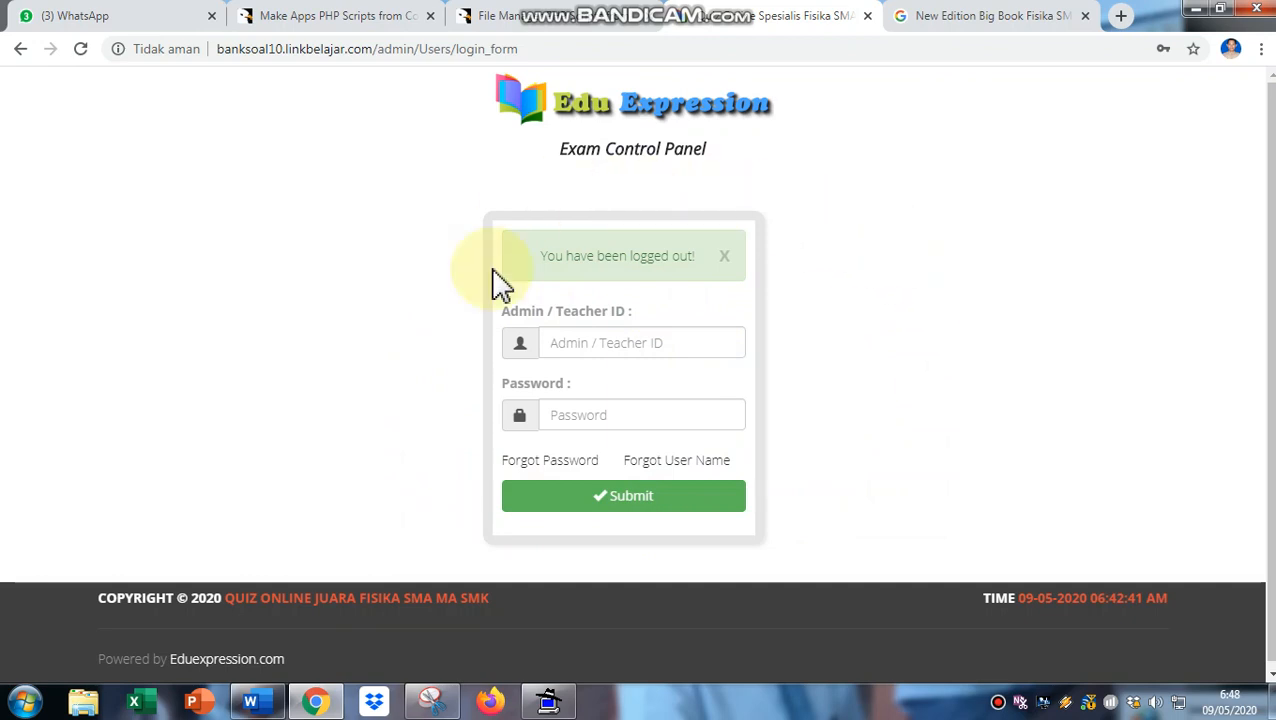
- Log in as the teacher with Chrome's saved ID and password
click(614, 350)
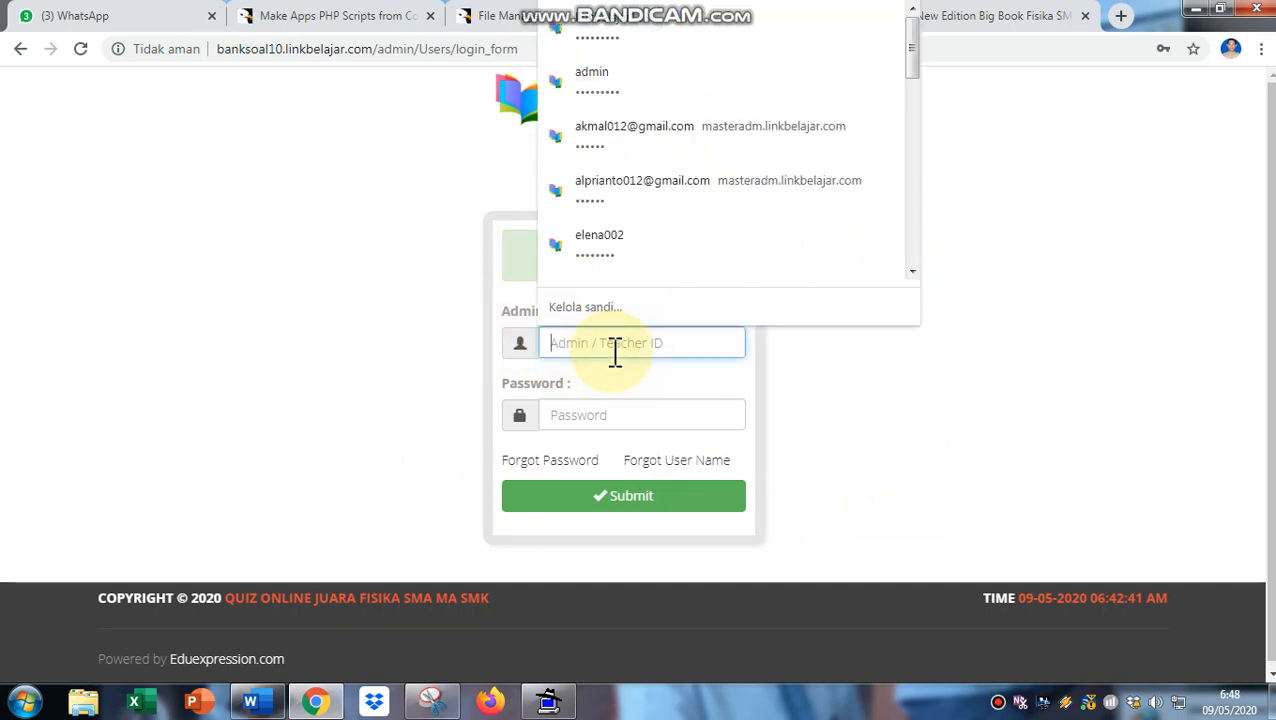
click(638, 400)
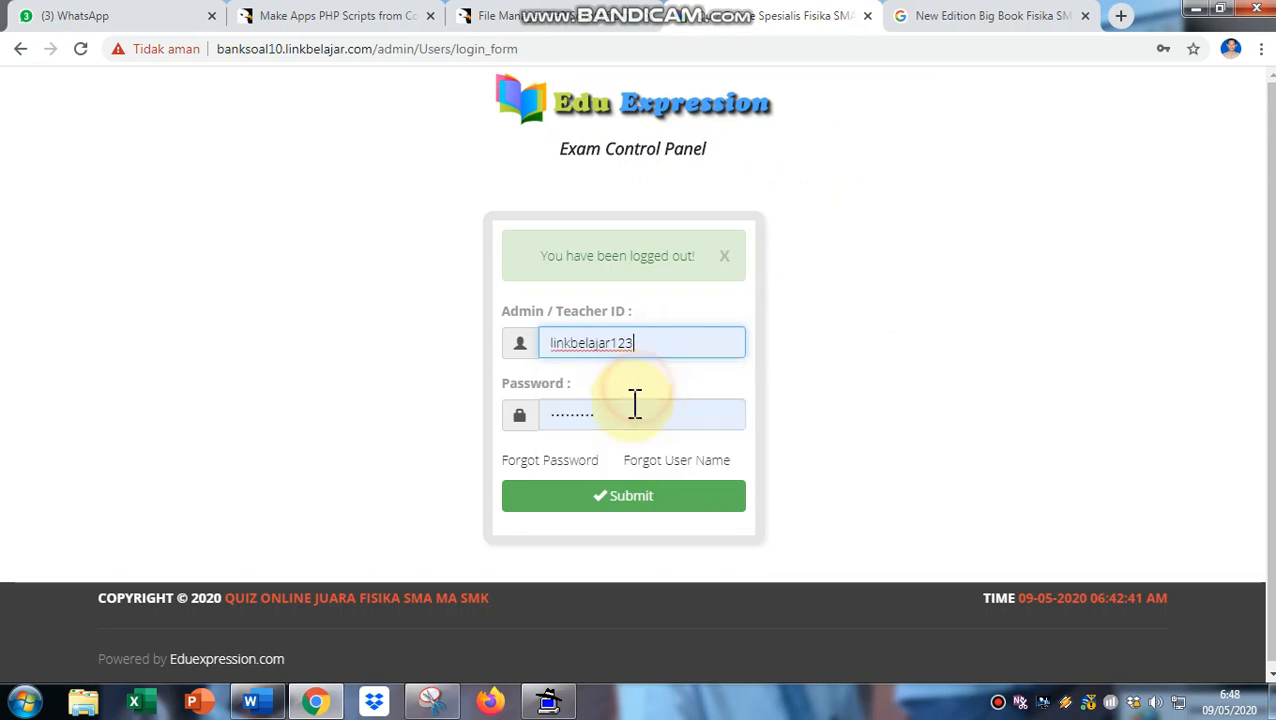
click(630, 517)
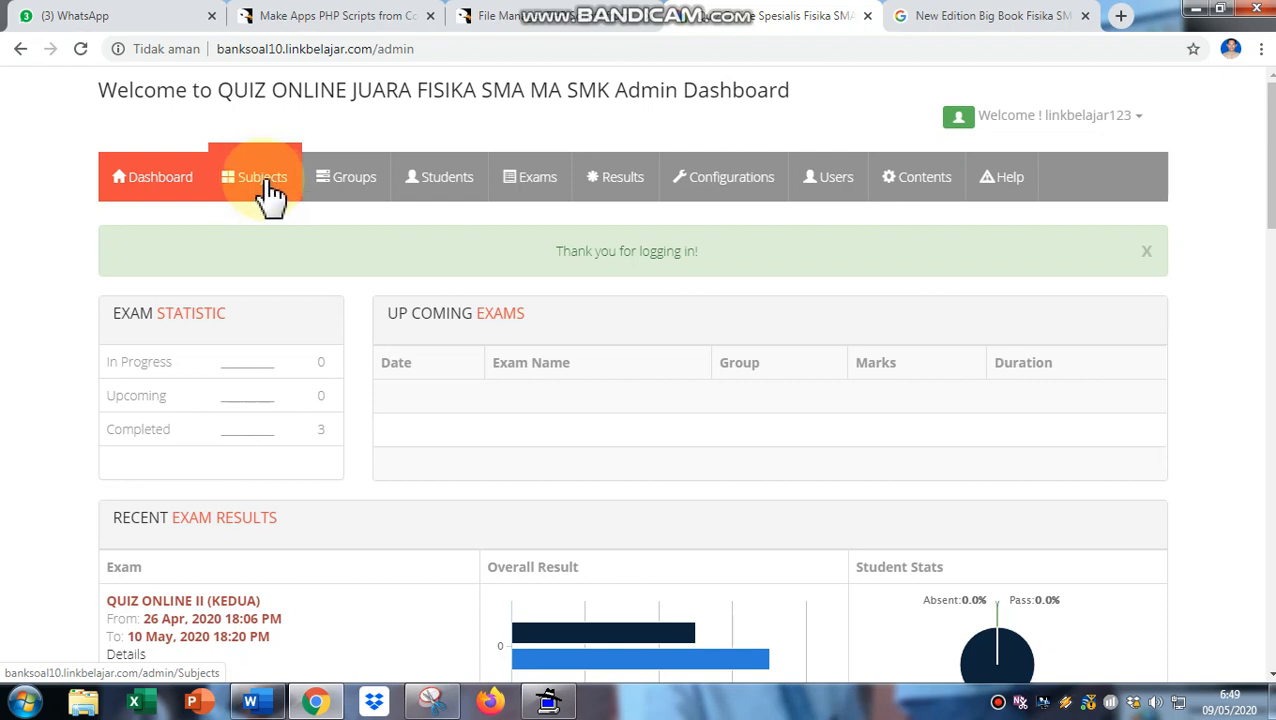
- Go to the Subjects page and scroll through the five physics subjects and their question counts
click(269, 183)
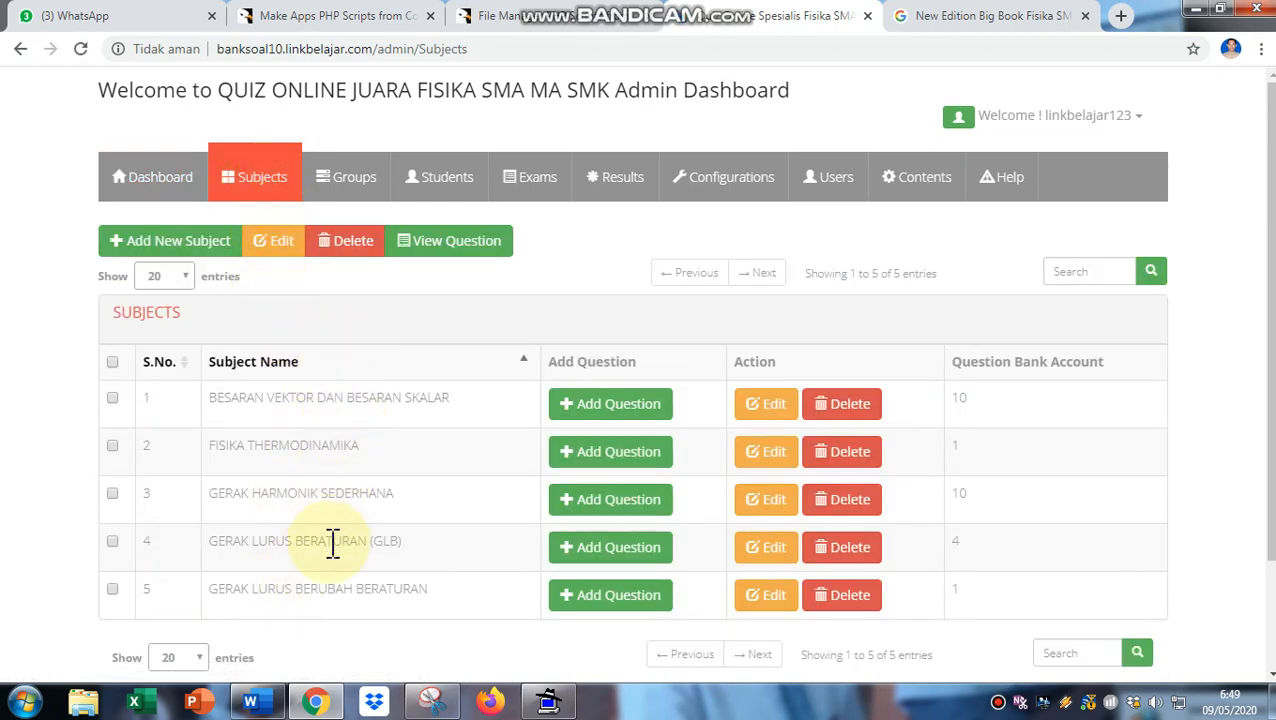
scroll(365, 490, down, 2)
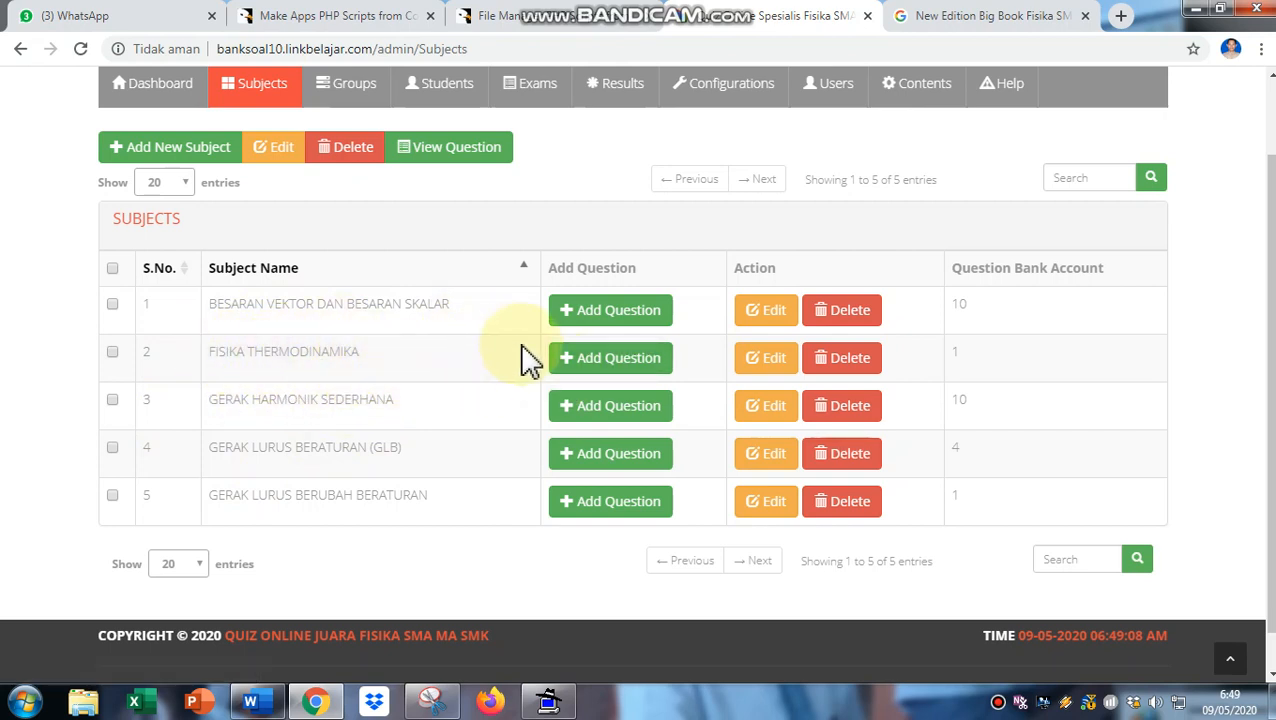
- Start a new FISIKA THERMODINAMIKA question and load the rich text editor for the Question box
click(637, 370)
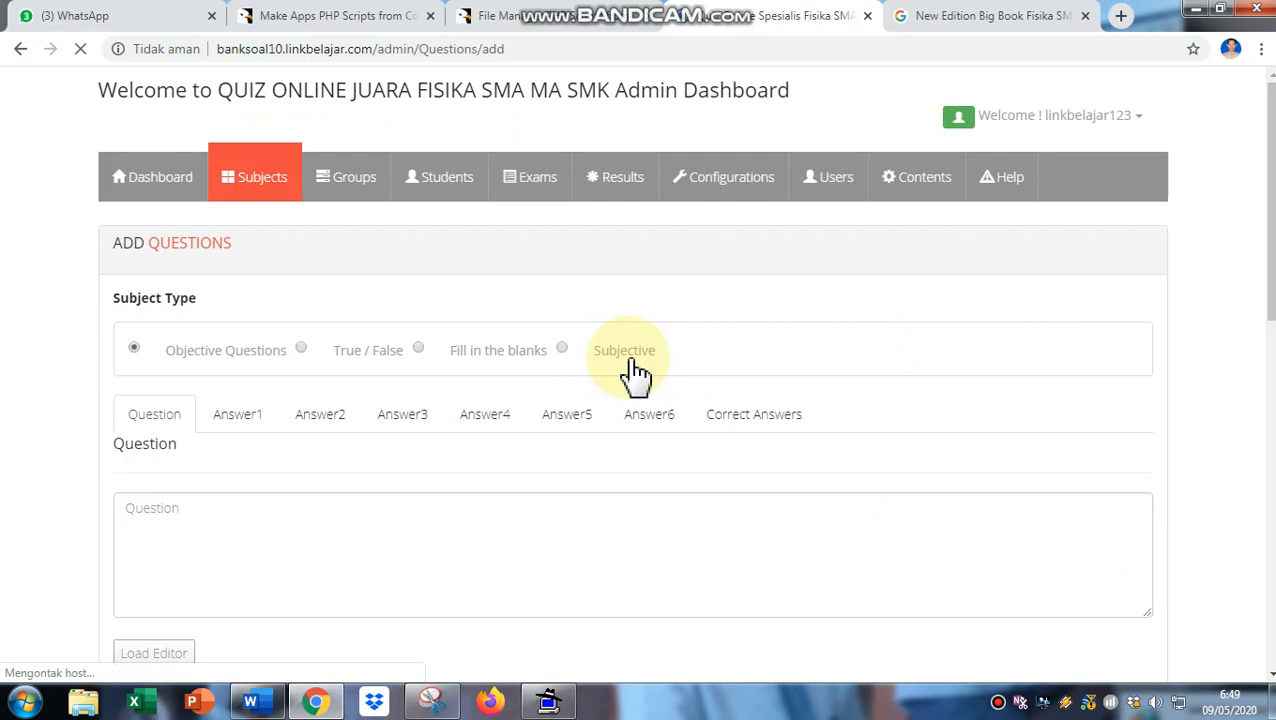
scroll(527, 393, down, 3)
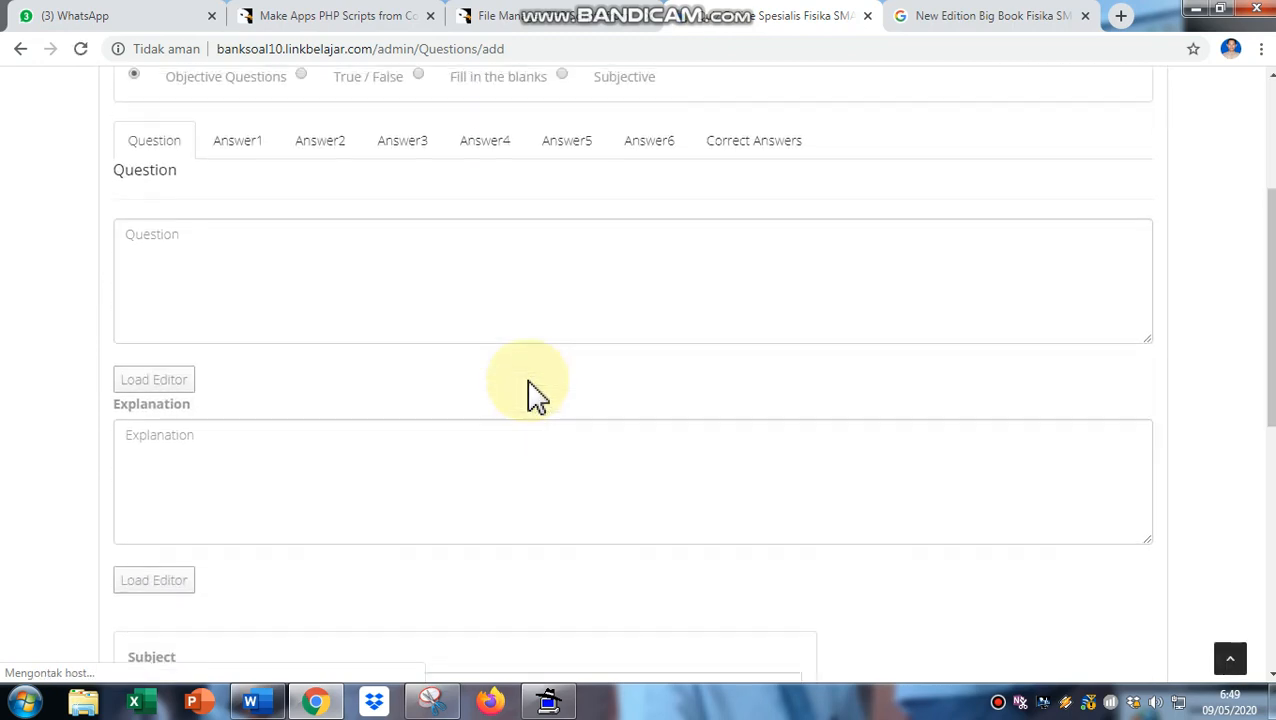
scroll(527, 393, up, 3)
scroll(537, 395, down, 5)
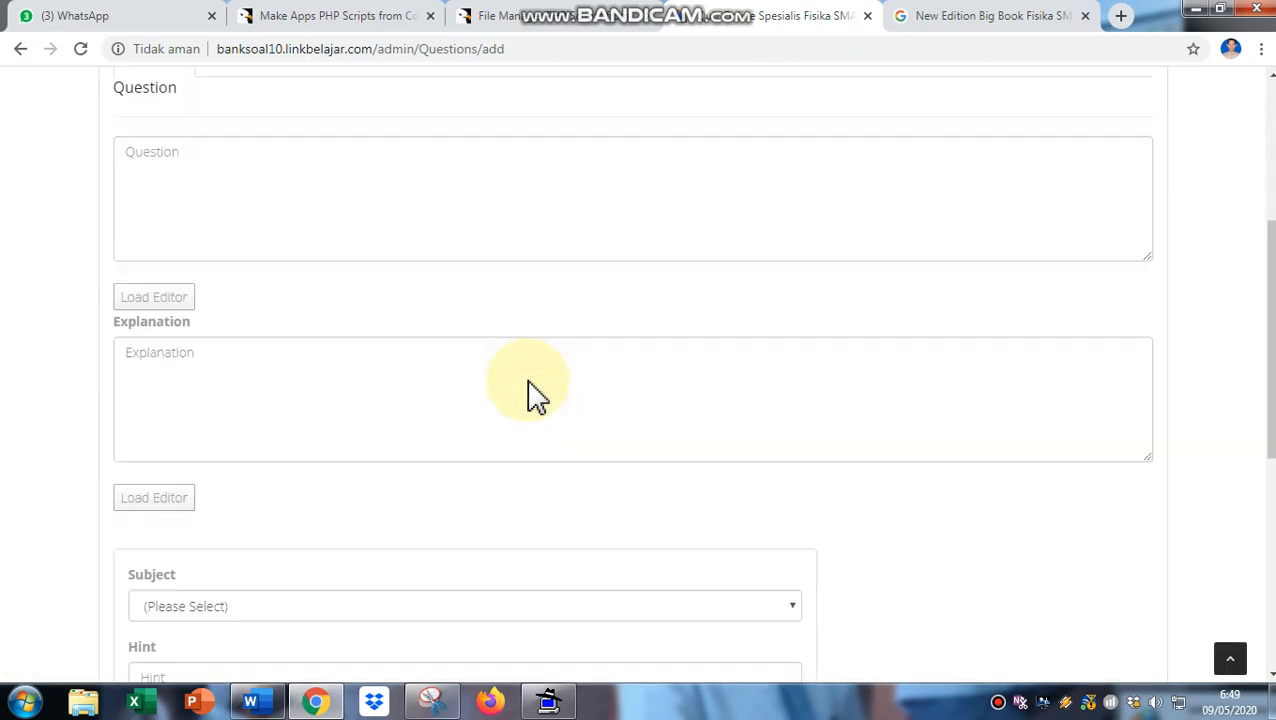
scroll(537, 395, up, 3)
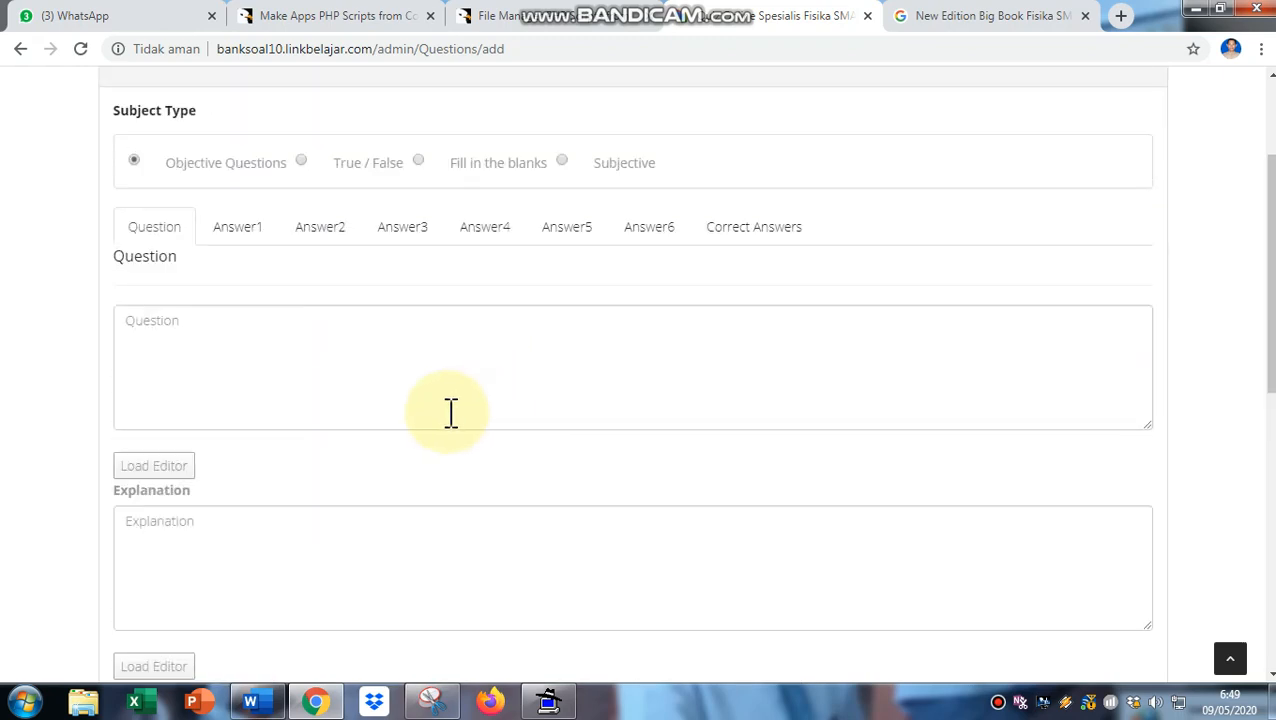
click(158, 472)
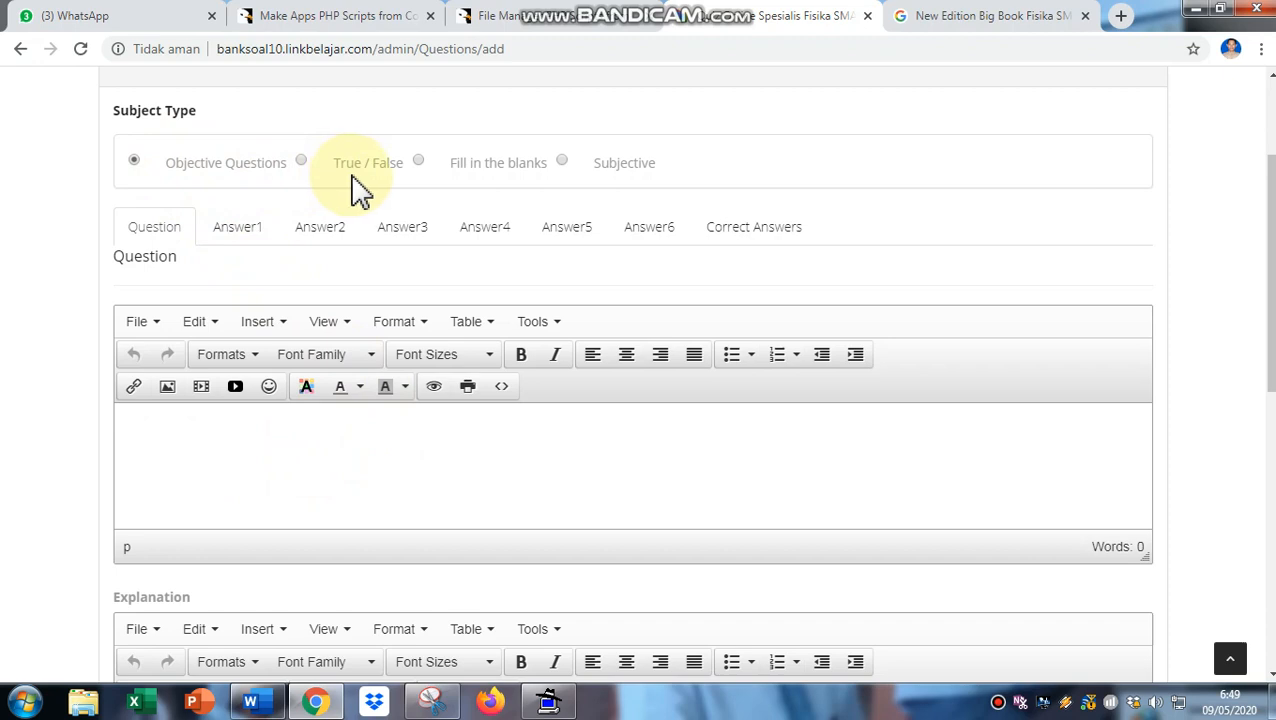
- Make the question Fill in the blanks and begin inserting an image into the Question editor
click(419, 163)
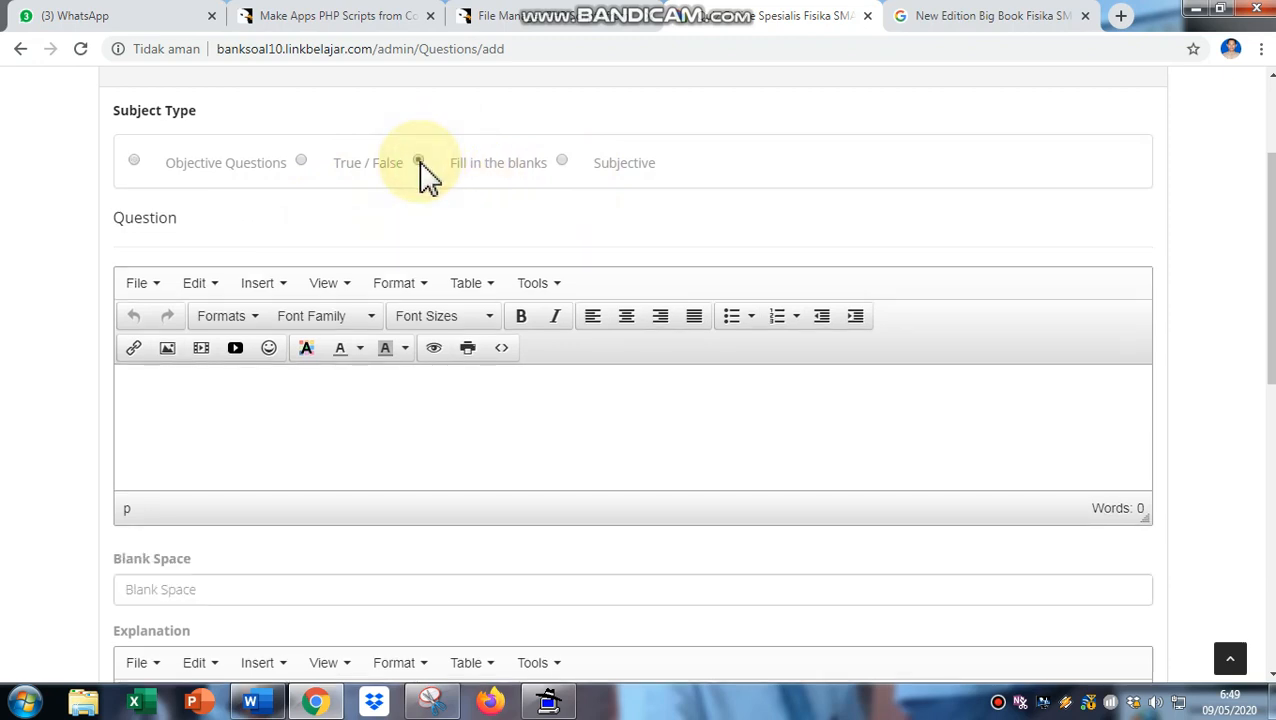
click(157, 380)
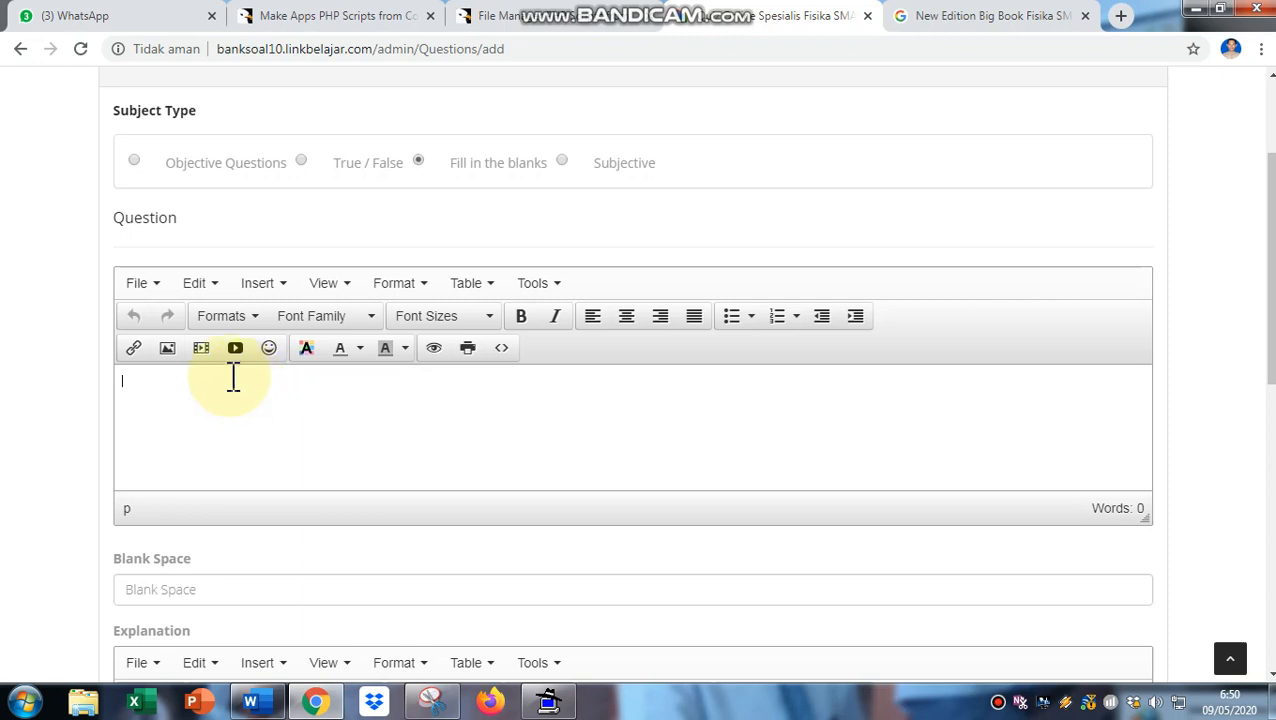
click(168, 352)
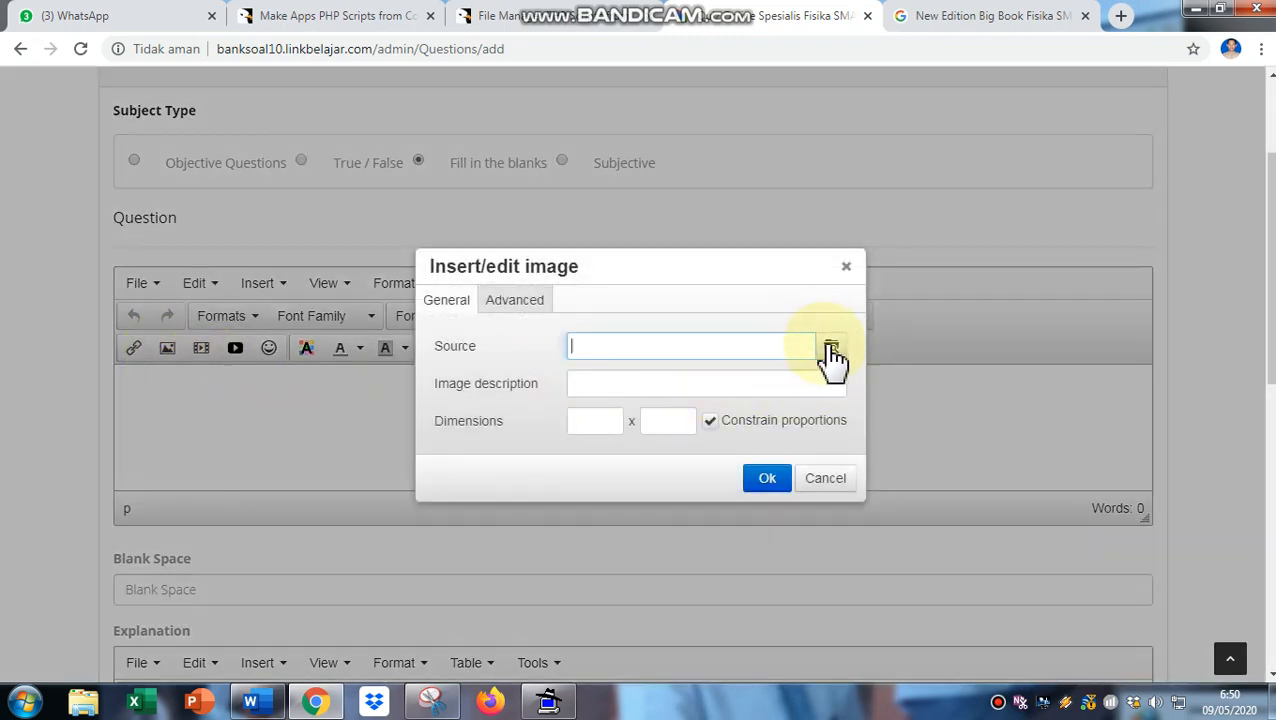
- In the server File Manager, create a folder named Thermodinamika and open it
click(831, 348)
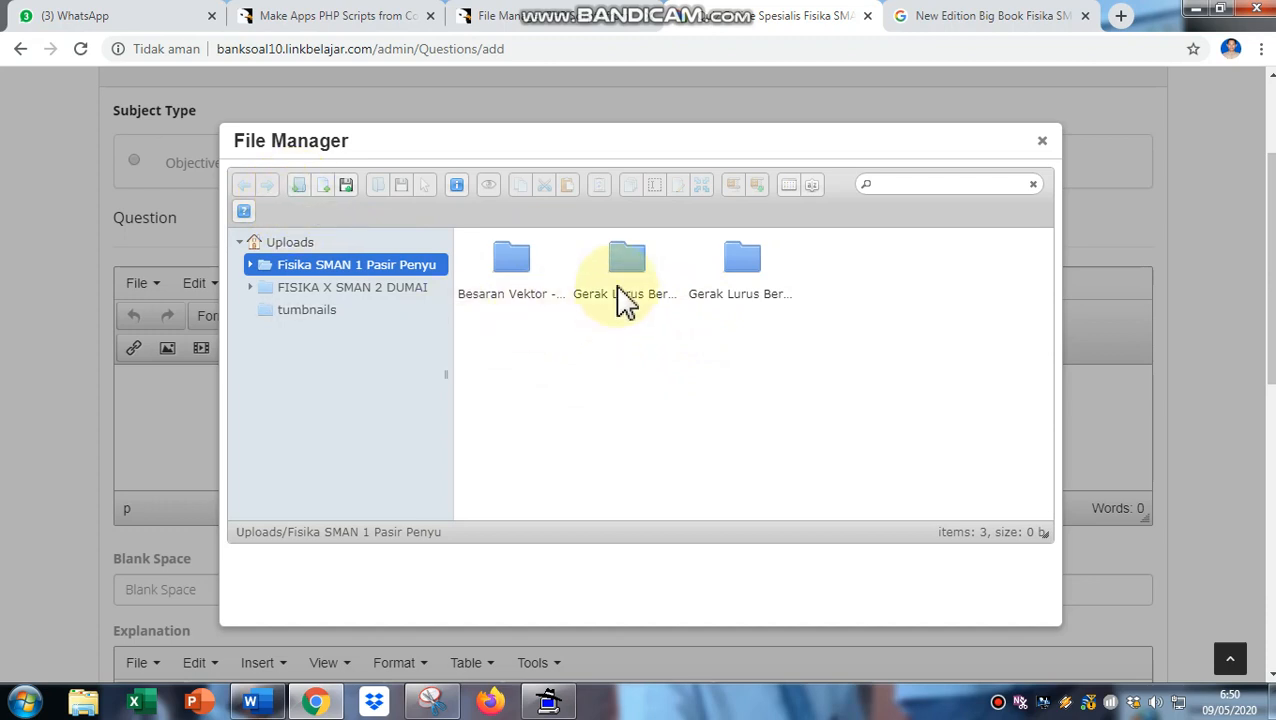
click(299, 184)
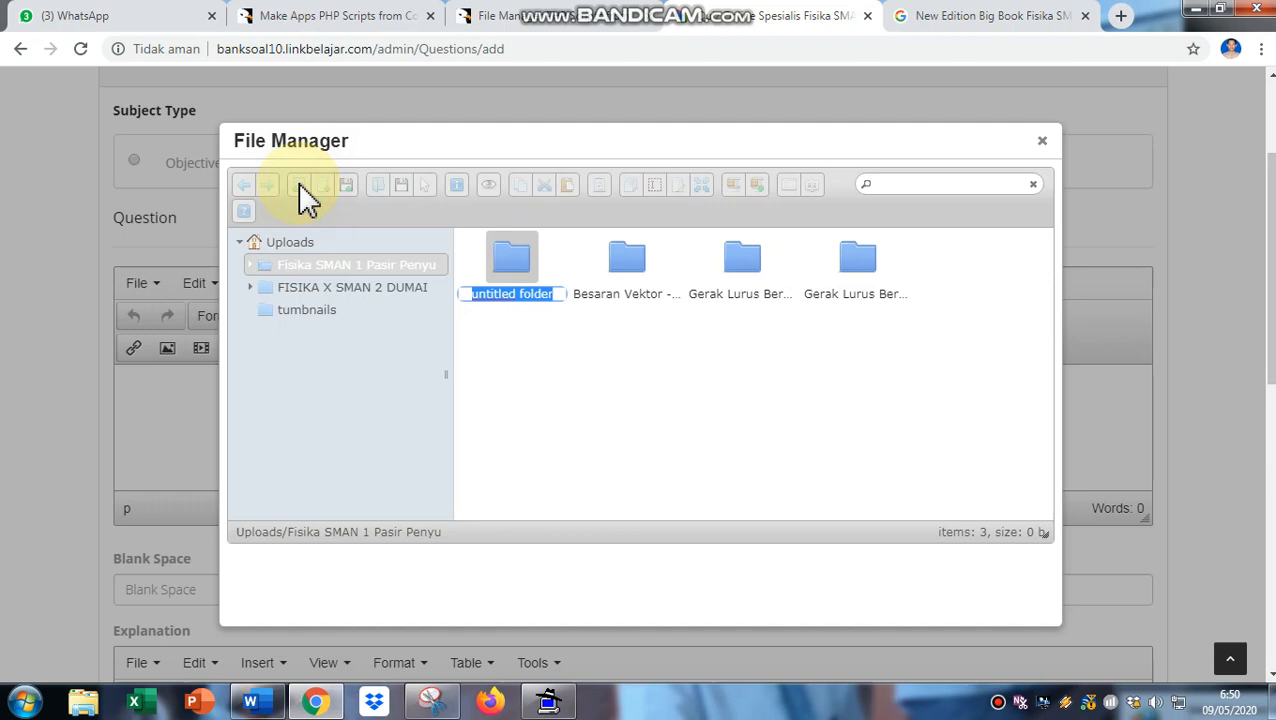
text(T)
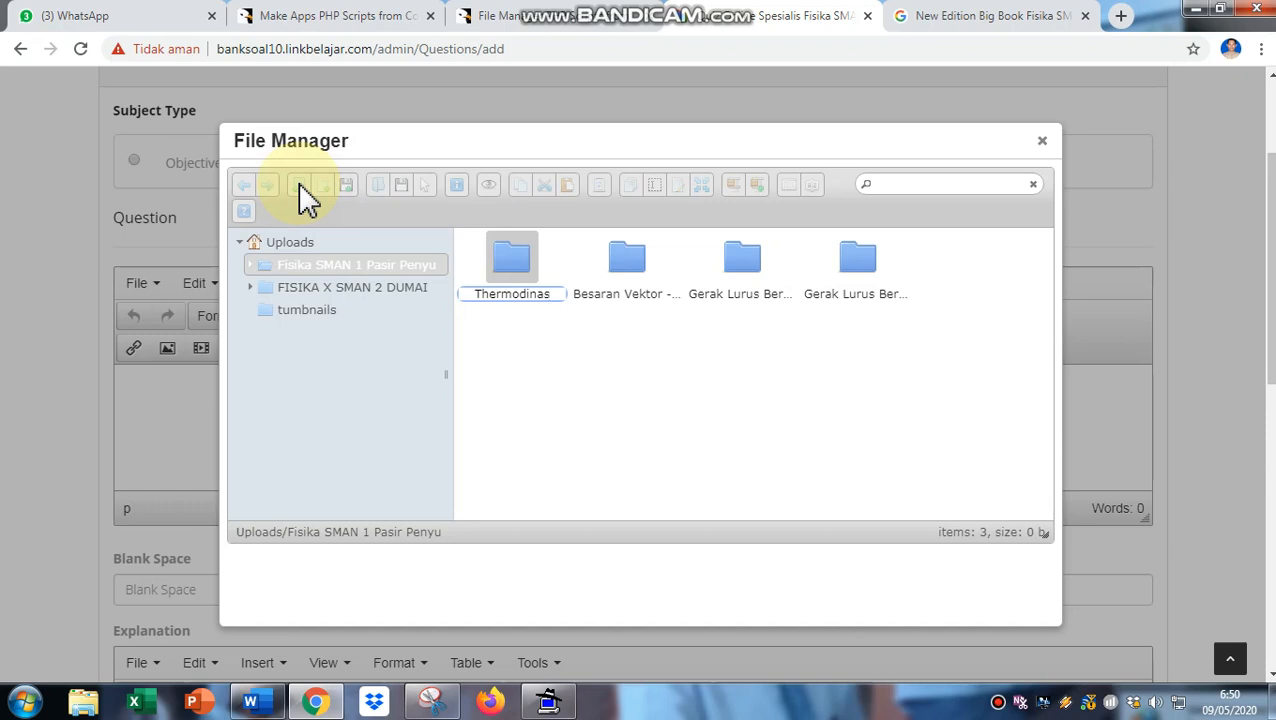
text(hermodinamika)
key(Return)
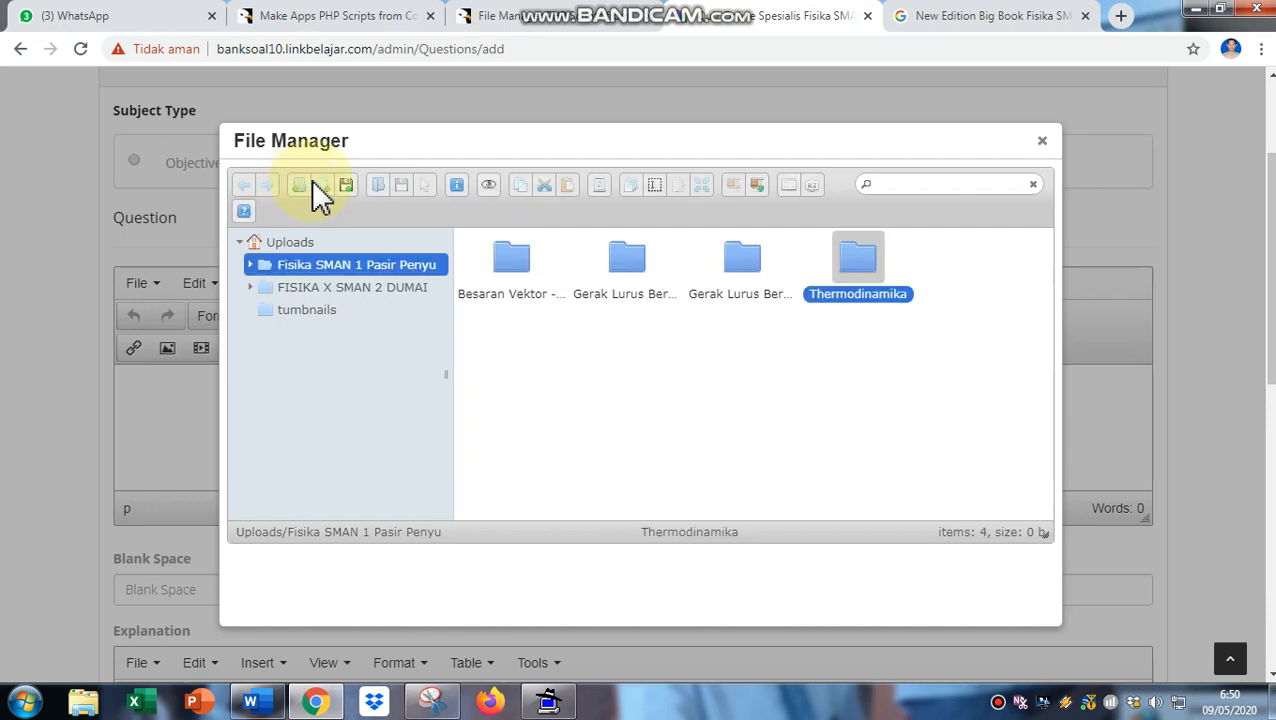
double_click(862, 270)
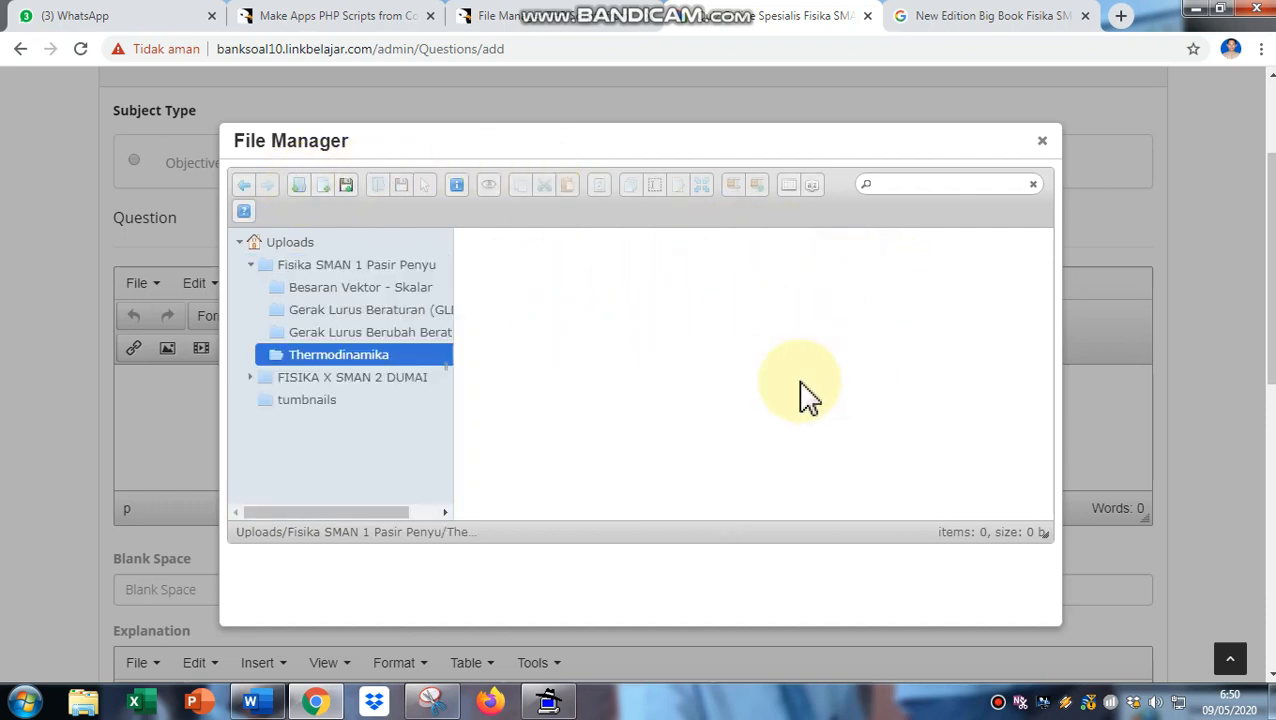
click(349, 184)
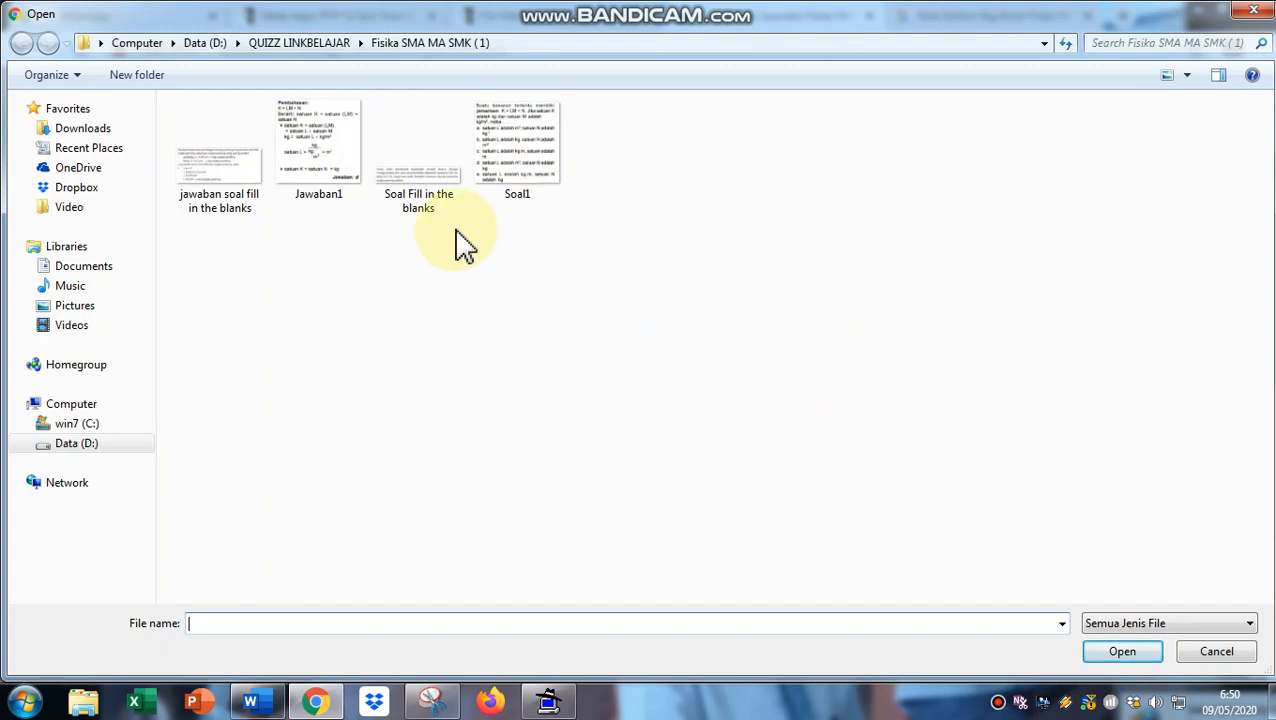
- Upload 'Soal Fill in the blanks.JPG' to Thermodinamika and insert it into the question
click(410, 197)
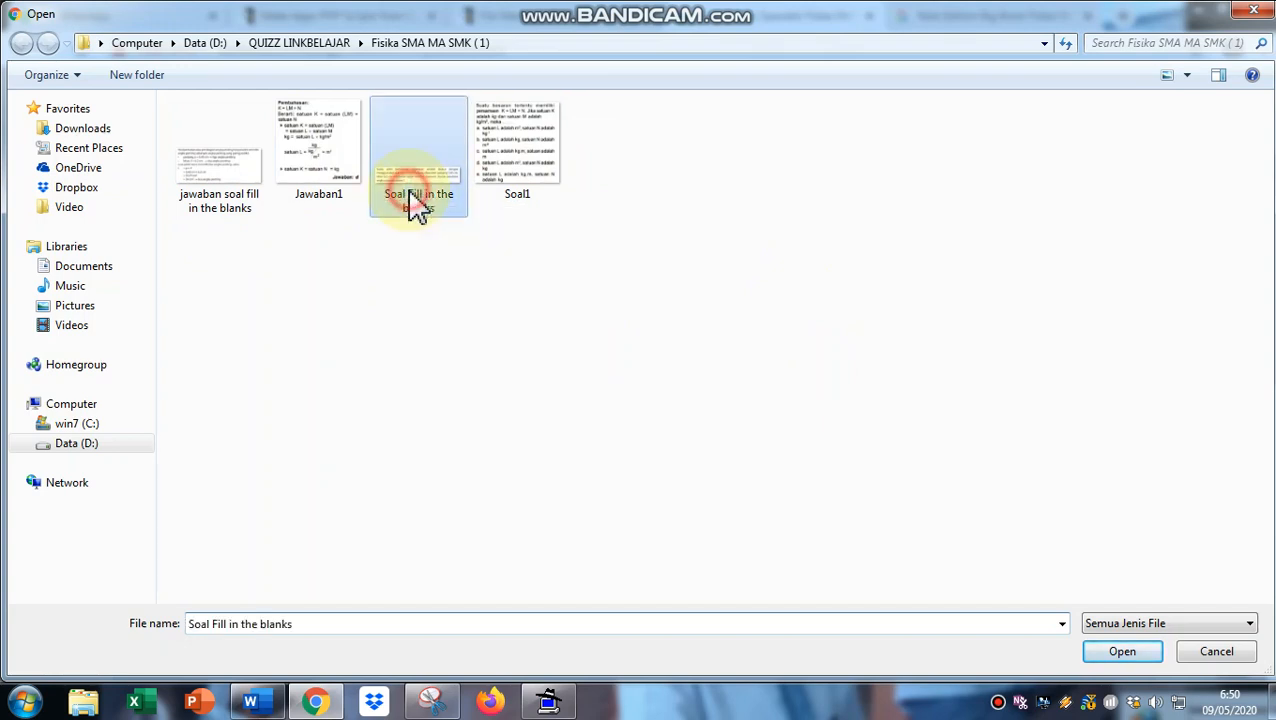
click(1108, 655)
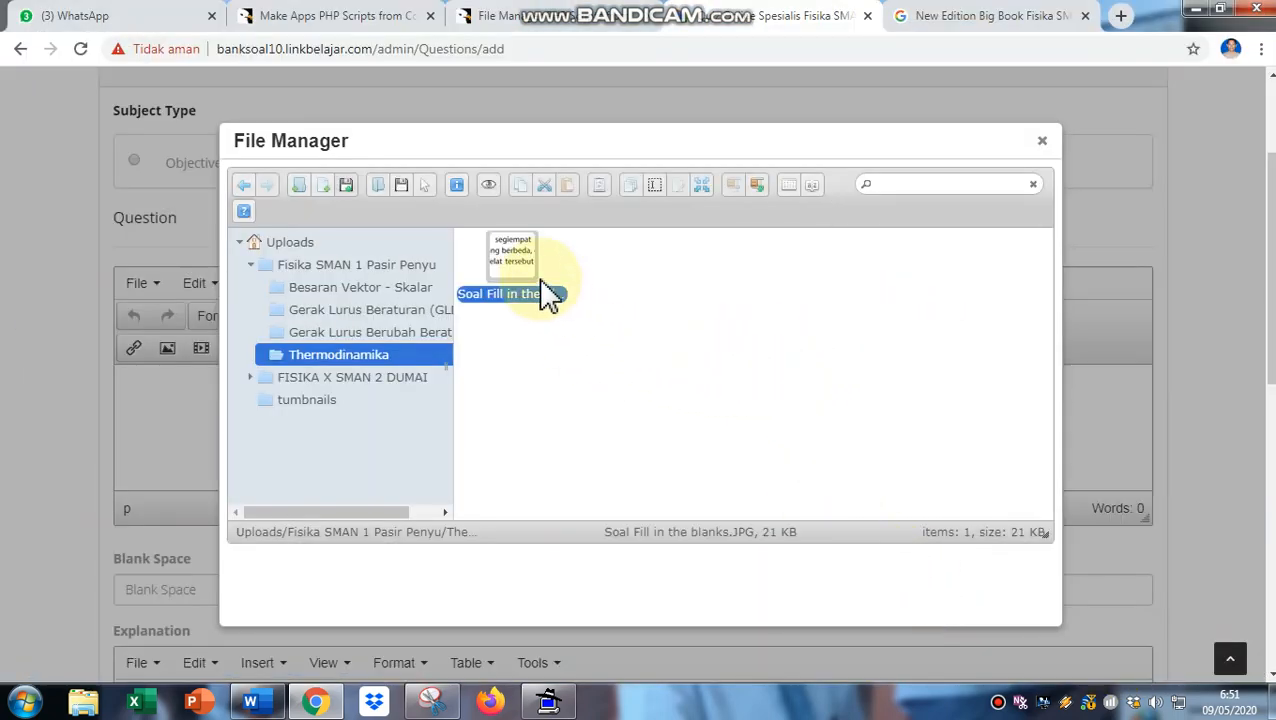
right_click(510, 255)
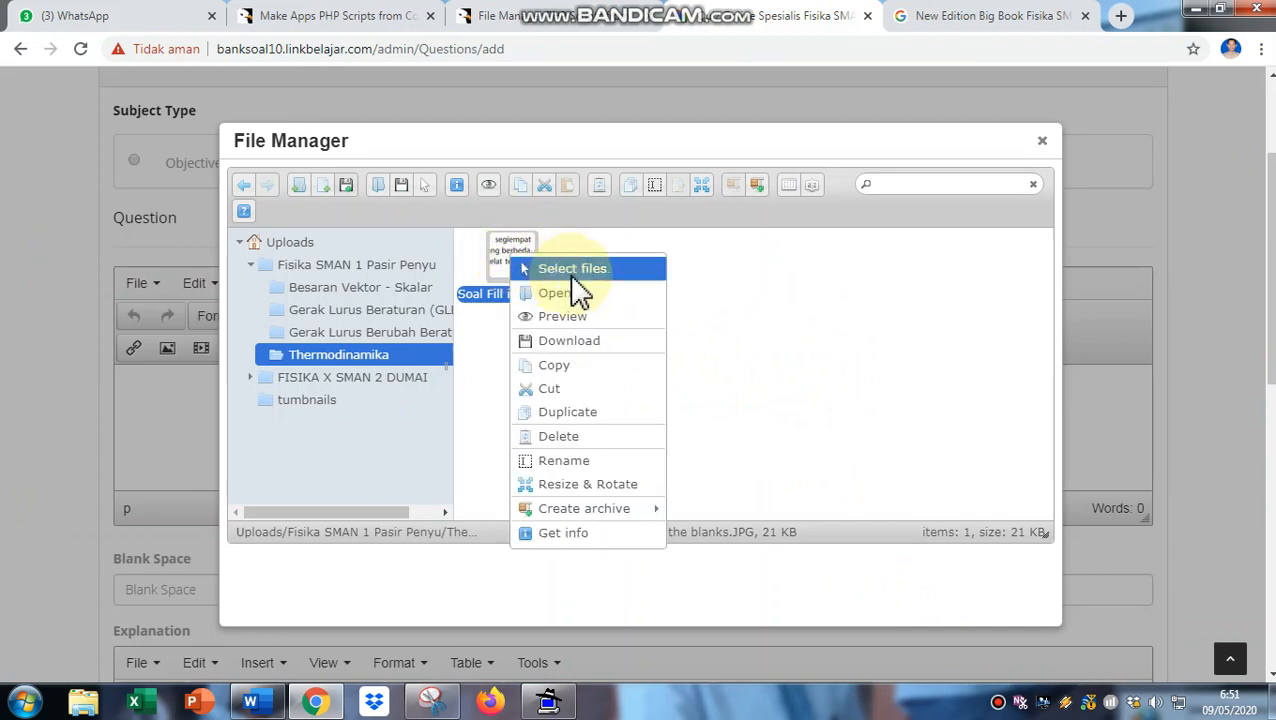
click(573, 272)
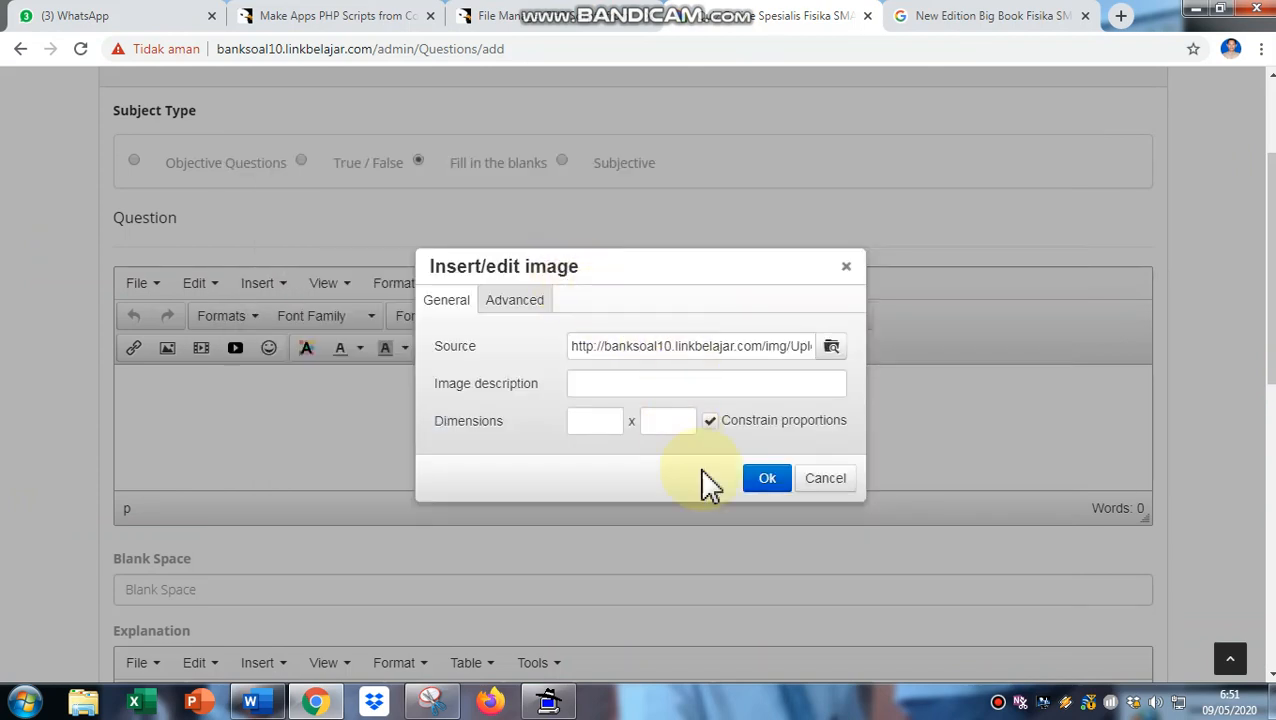
click(762, 480)
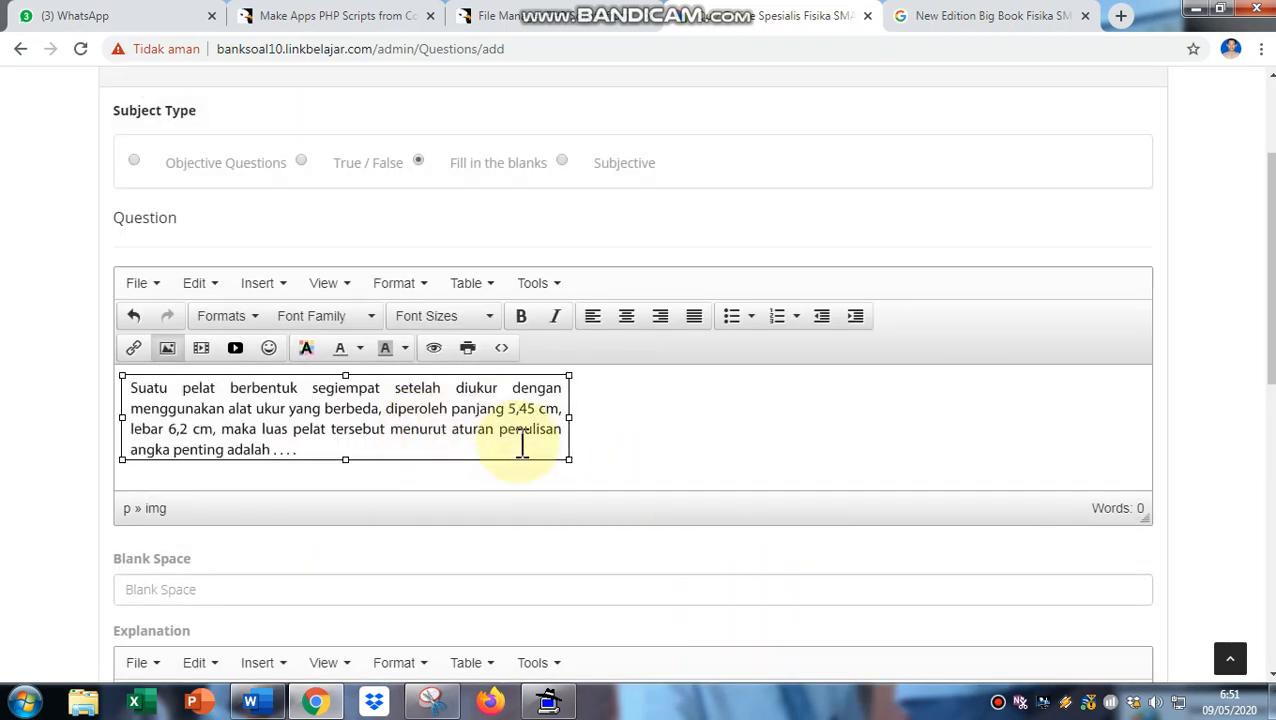
- Fill the Blank Space field with a dotted line from the autofill suggestion
scroll(599, 425, down, 1)
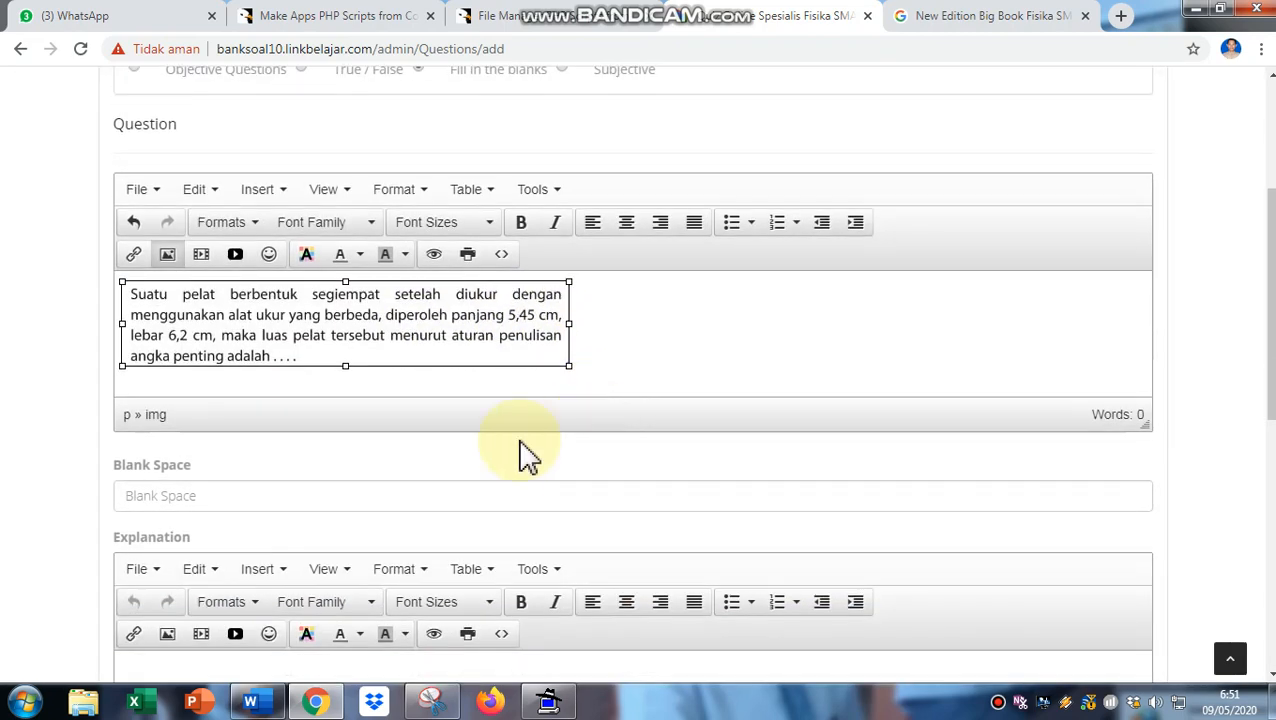
click(143, 492)
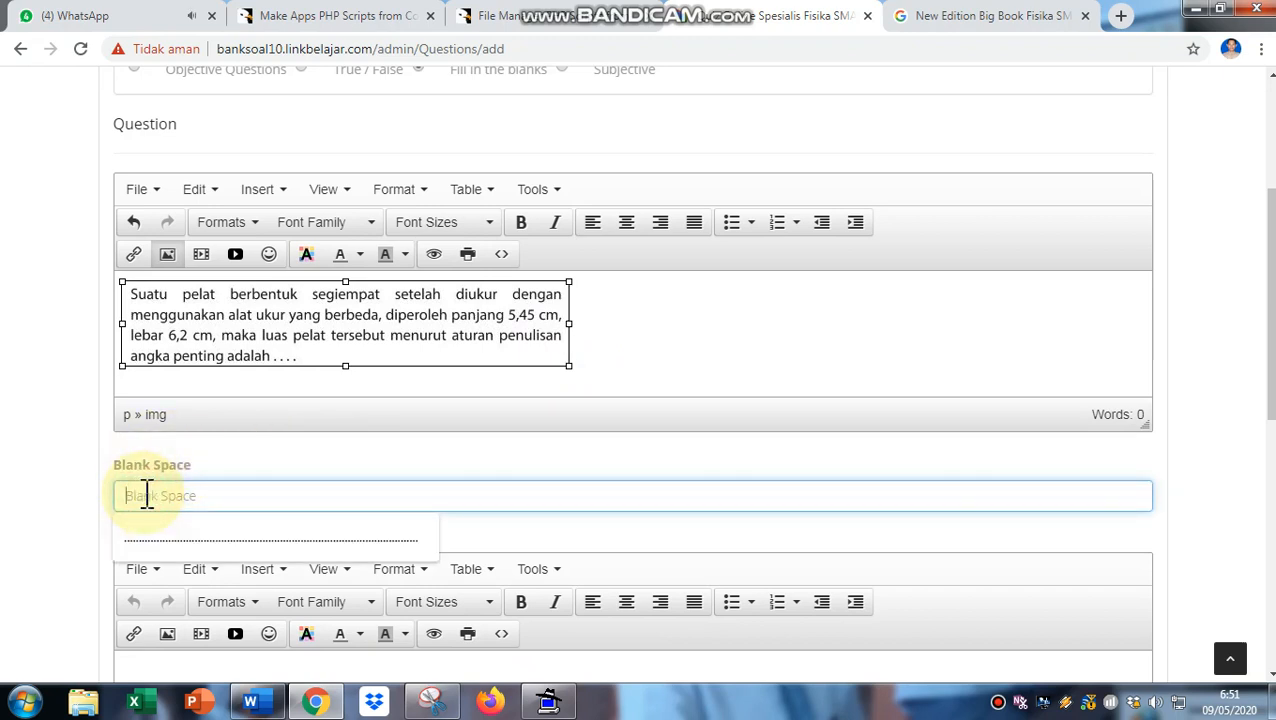
click(157, 541)
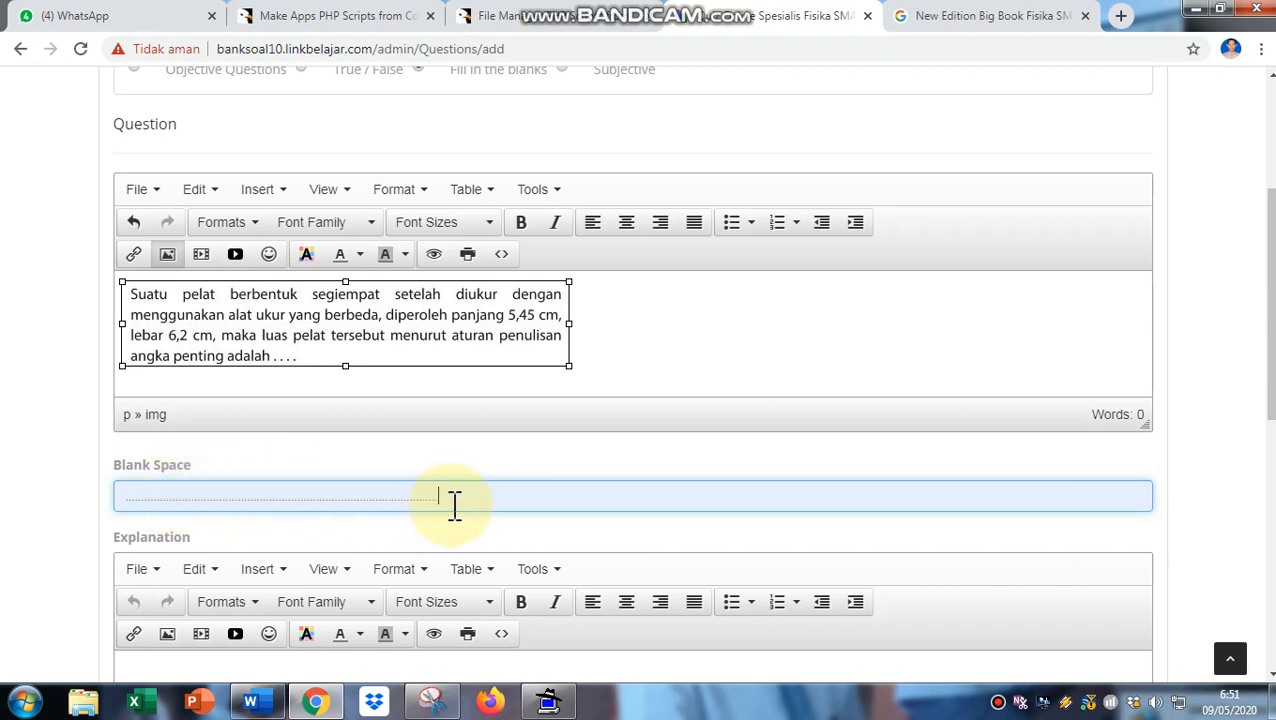
scroll(454, 505, down, 3)
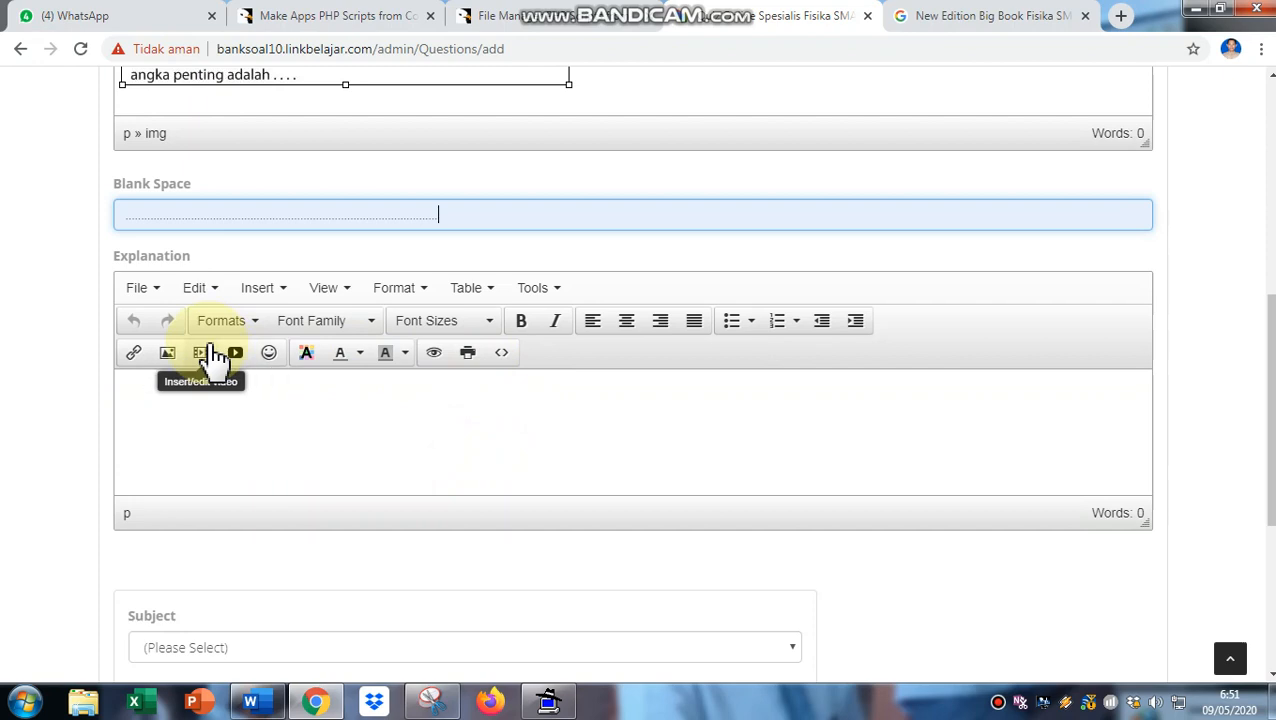
scroll(210, 356, up, 1)
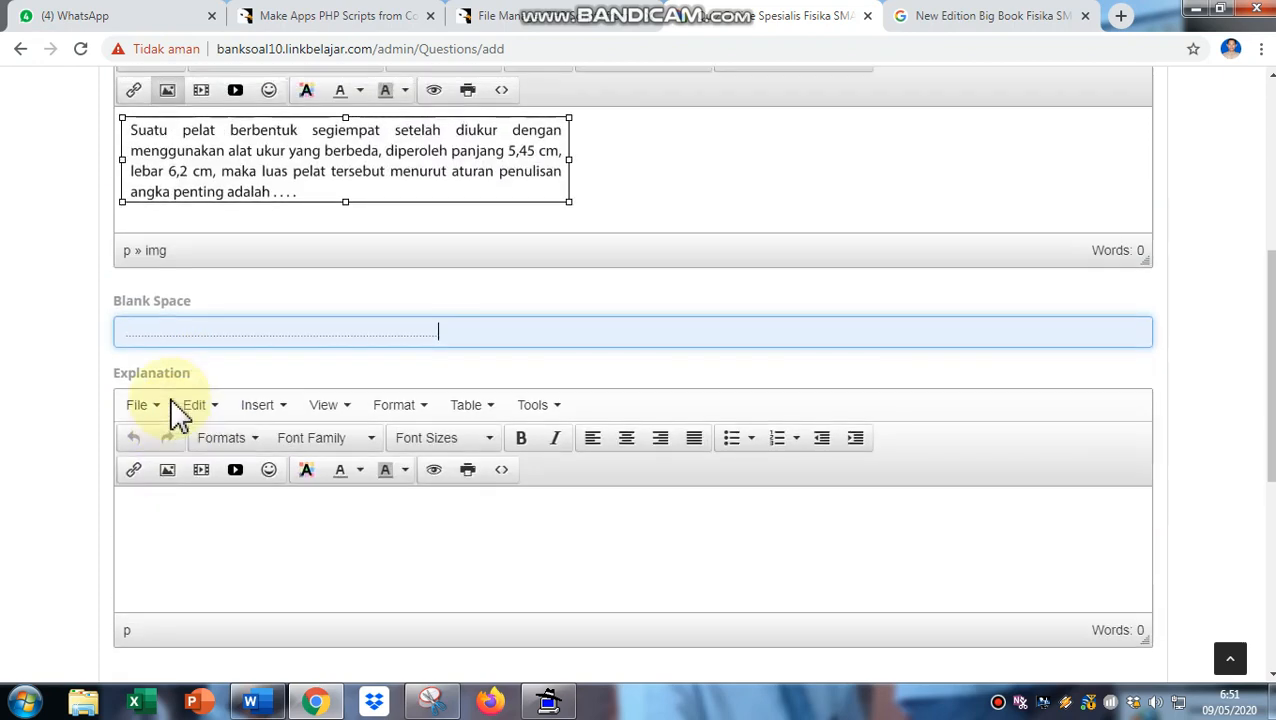
scroll(175, 410, up, 4)
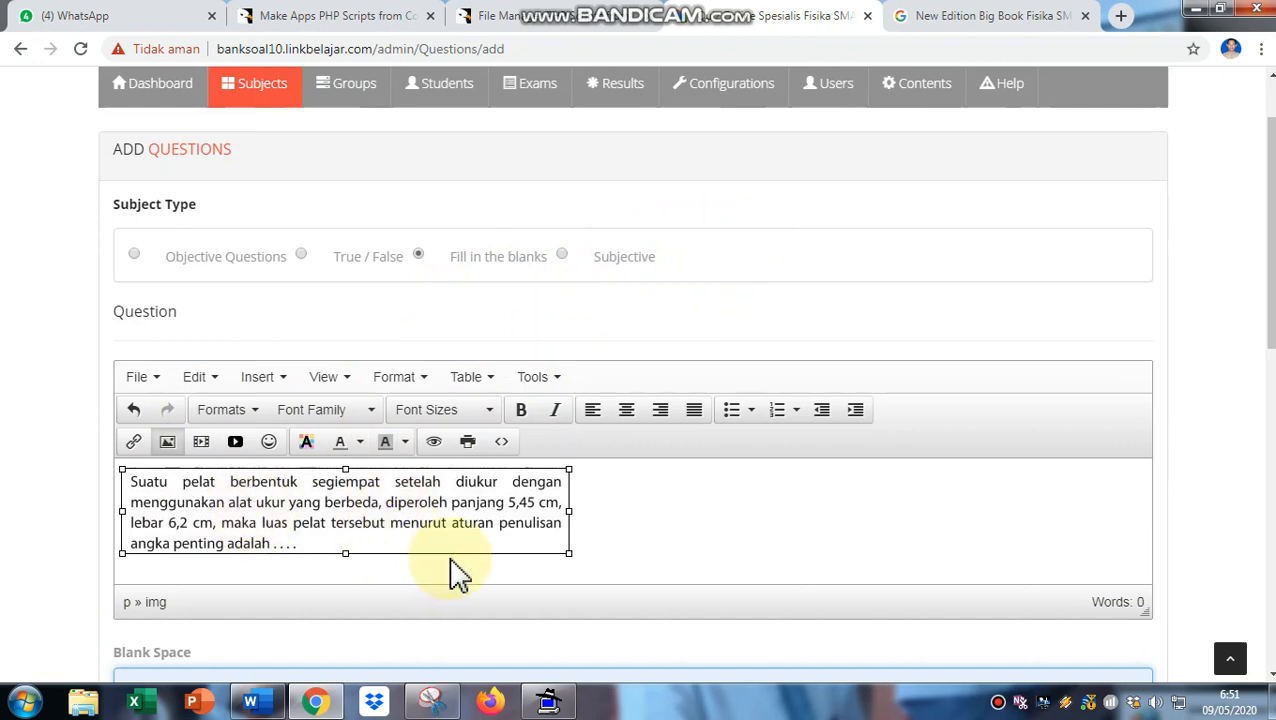
scroll(455, 575, down, 3)
scroll(240, 530, down, 1)
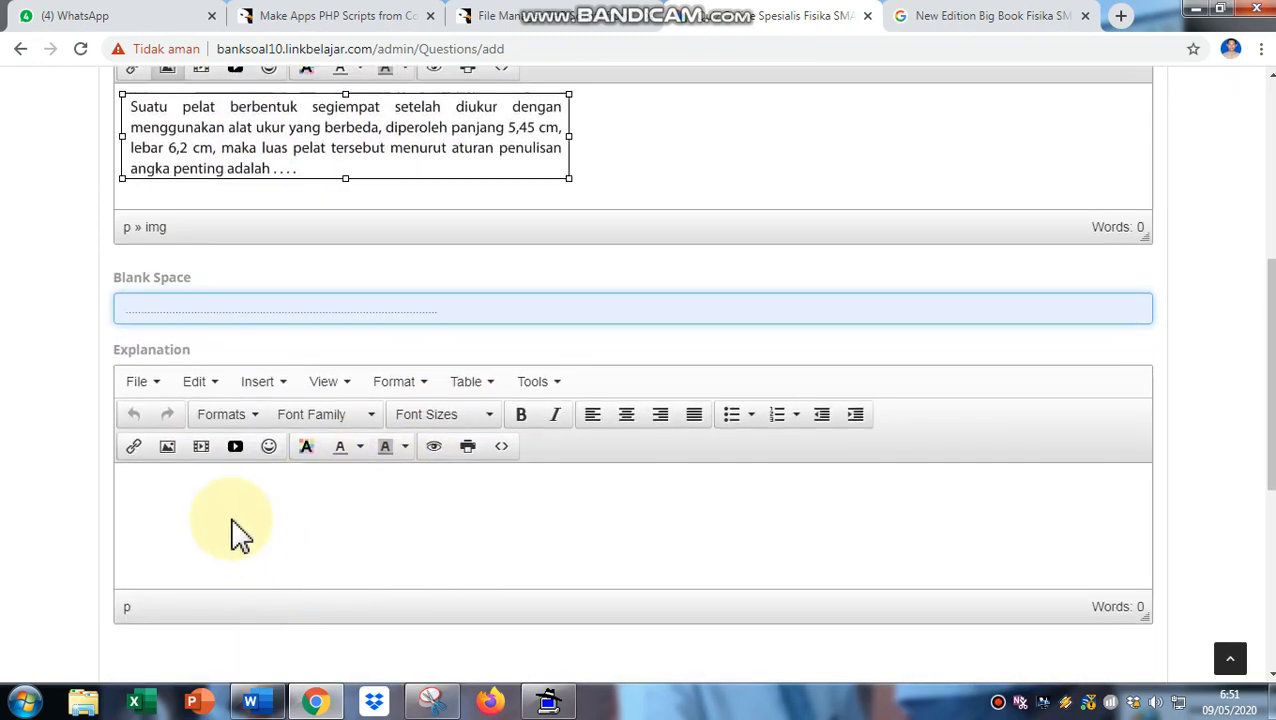
- Upload 'jawaban soal fill in the blanks.JPG' through File Manager for the Explanation
click(220, 480)
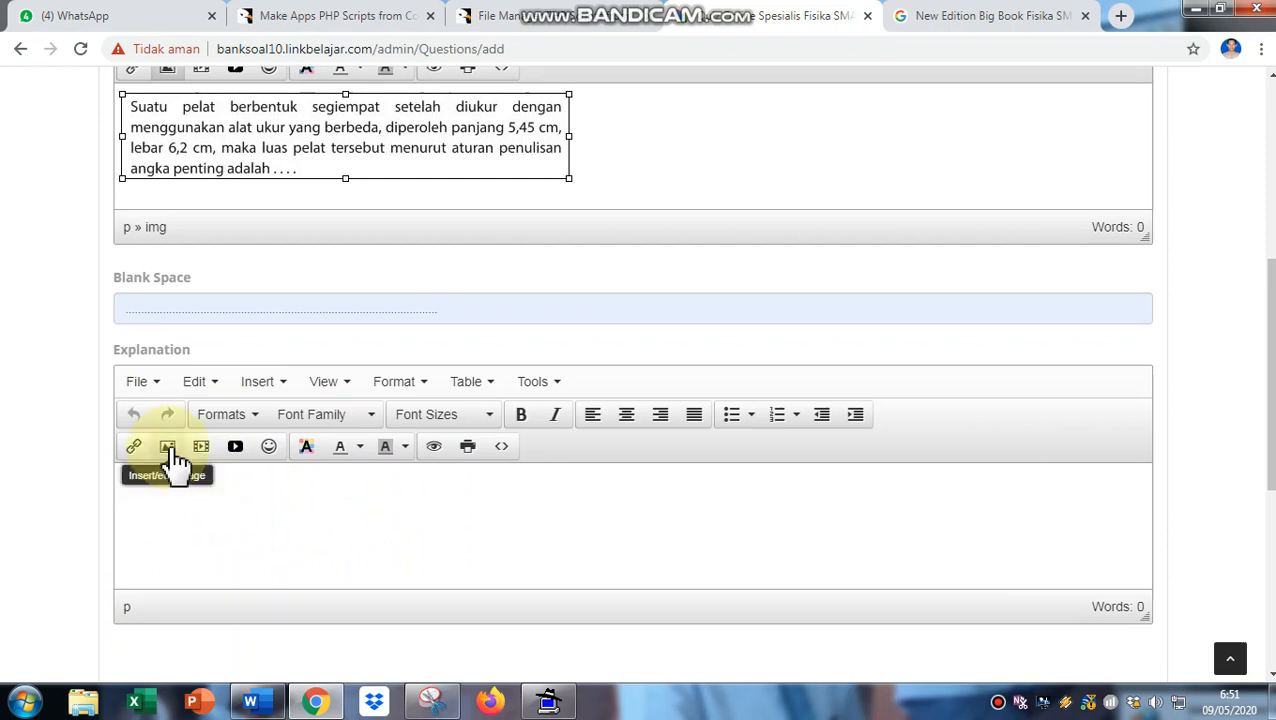
click(170, 450)
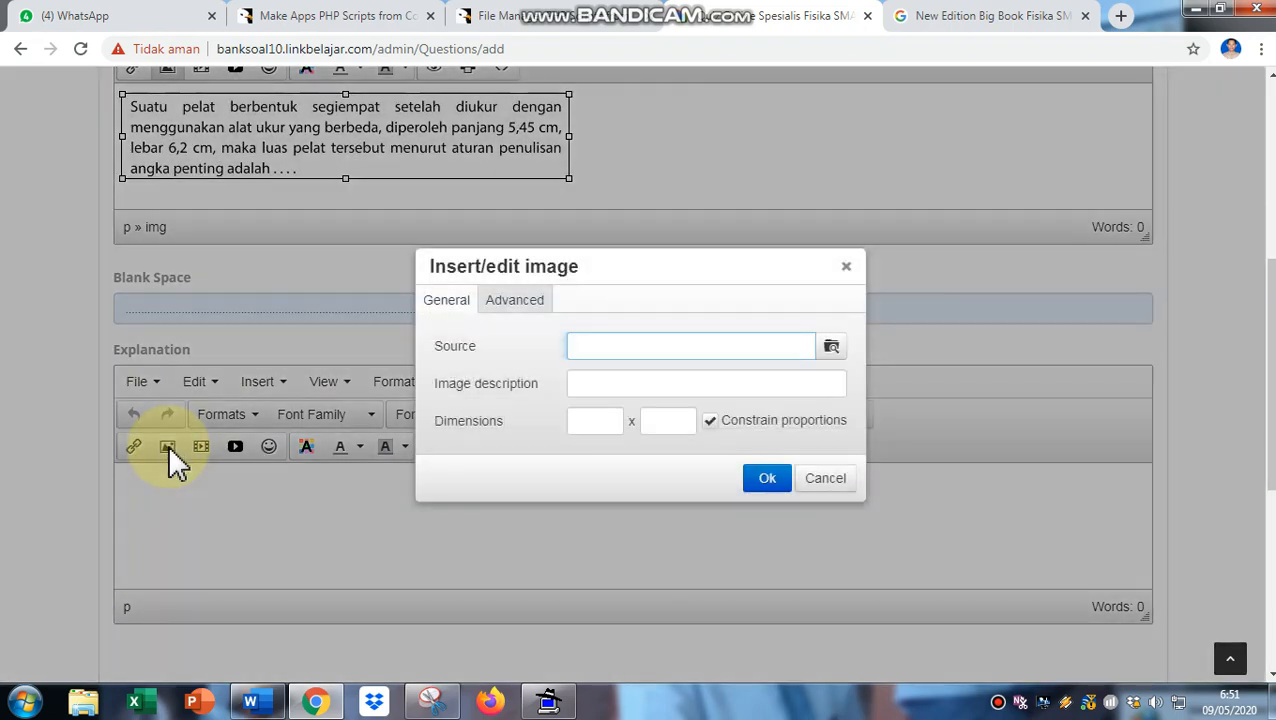
click(831, 348)
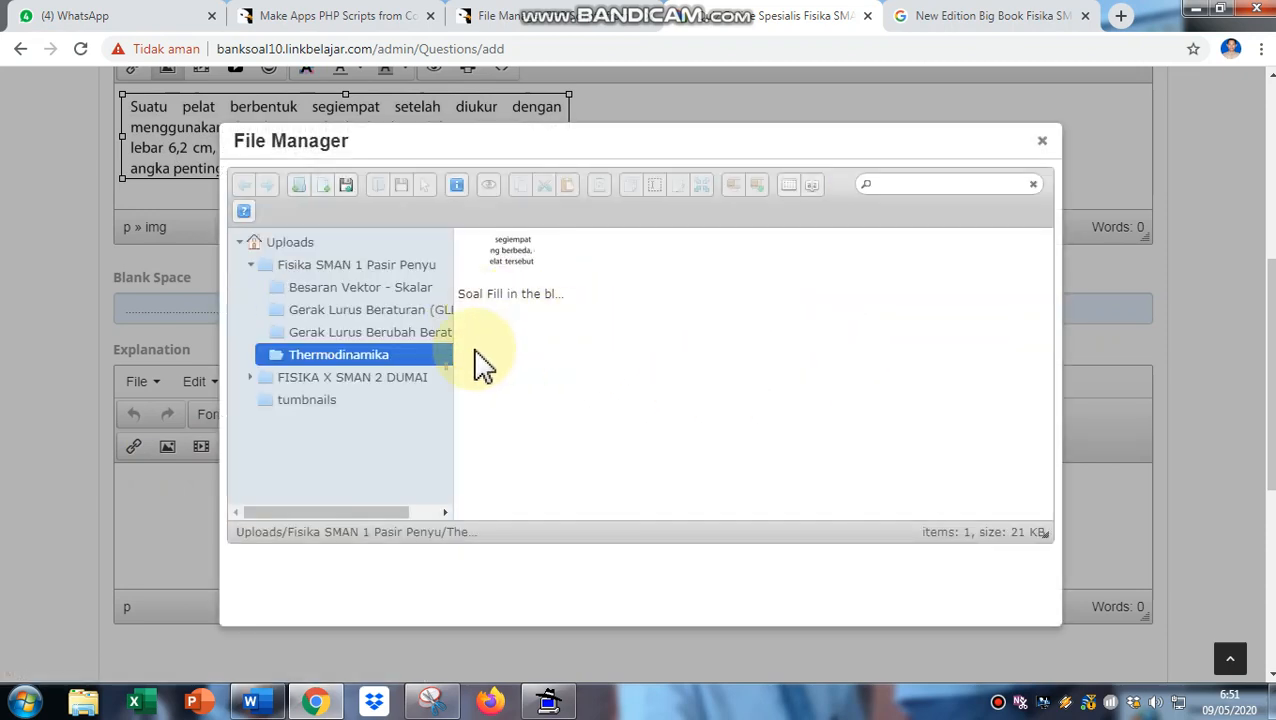
click(347, 189)
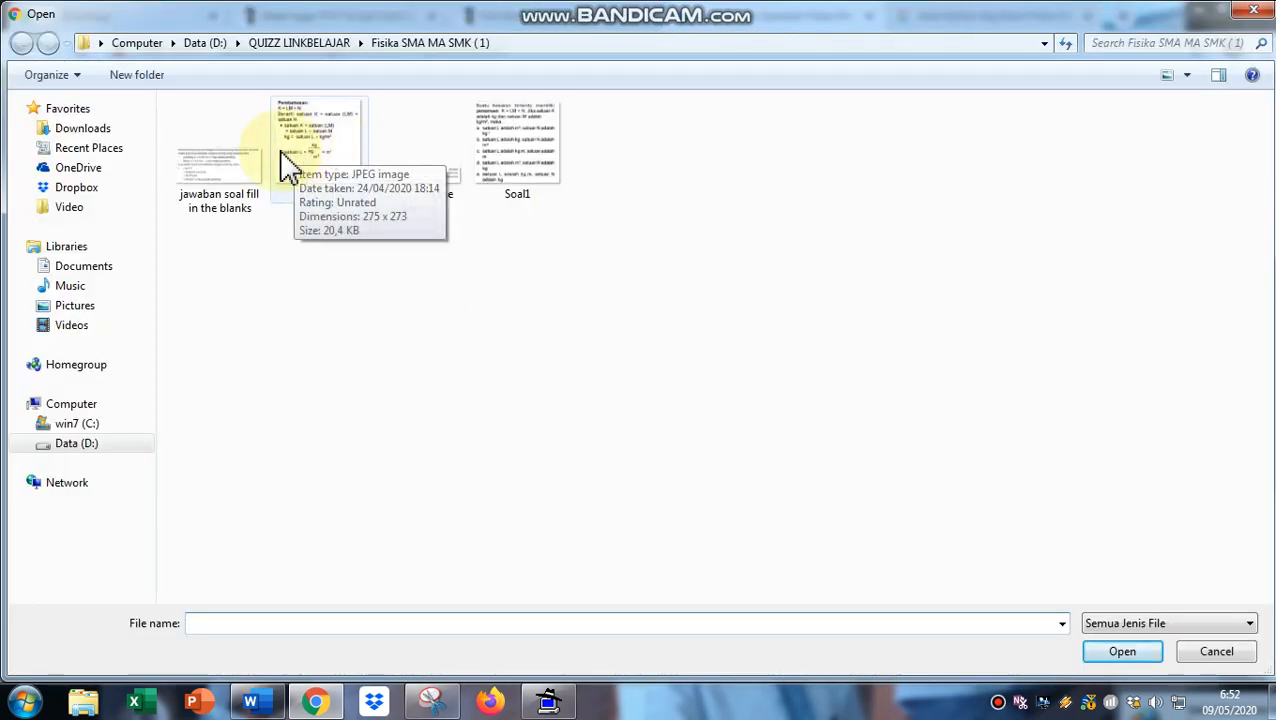
right_click(215, 182)
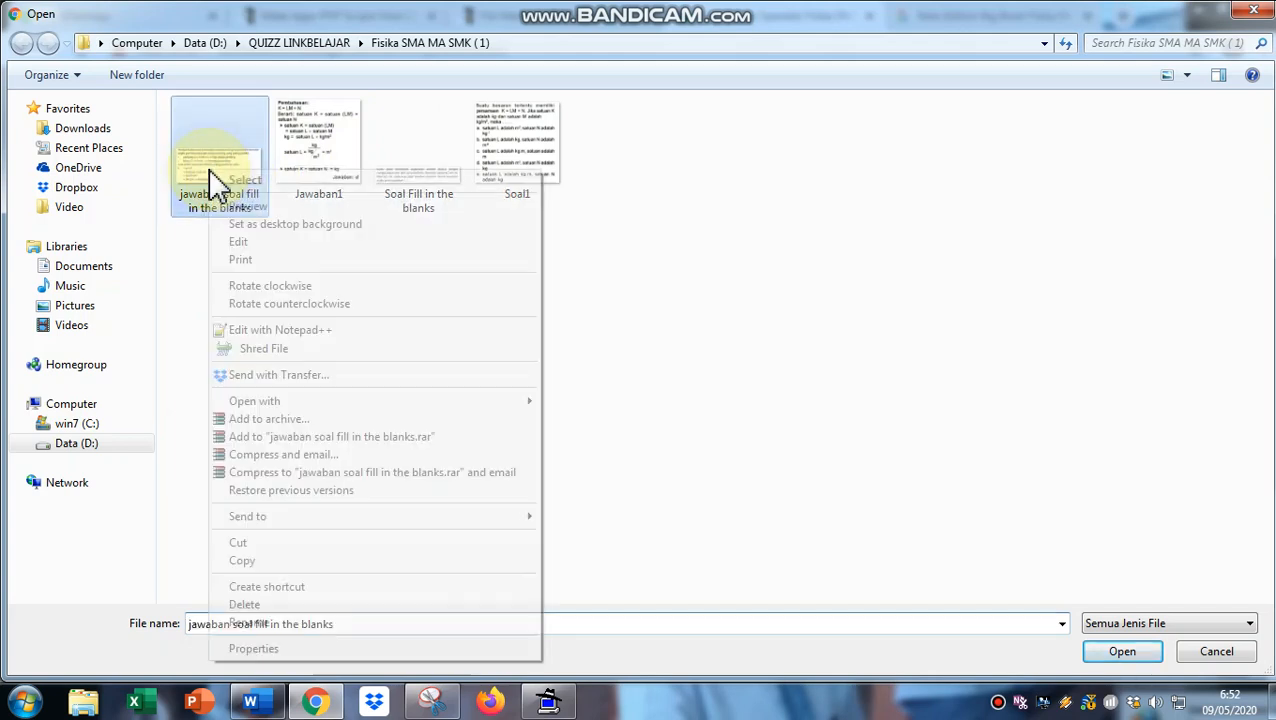
click(775, 410)
click(195, 158)
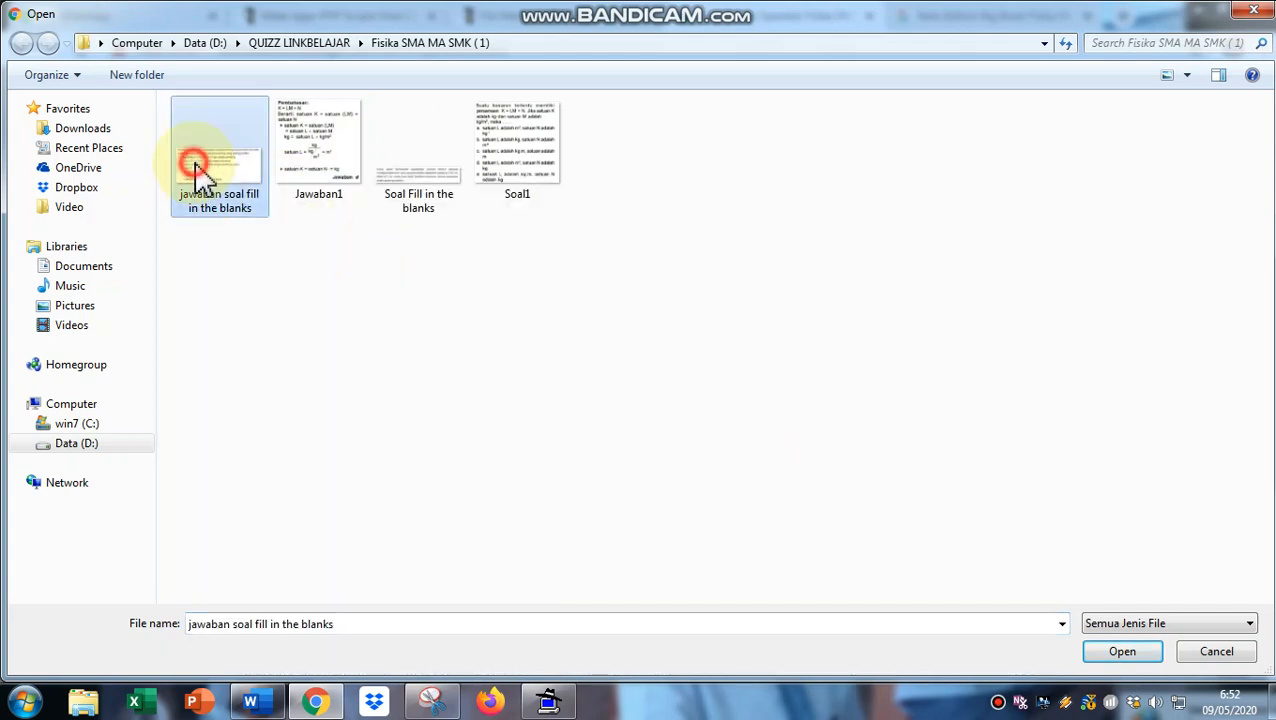
click(1118, 651)
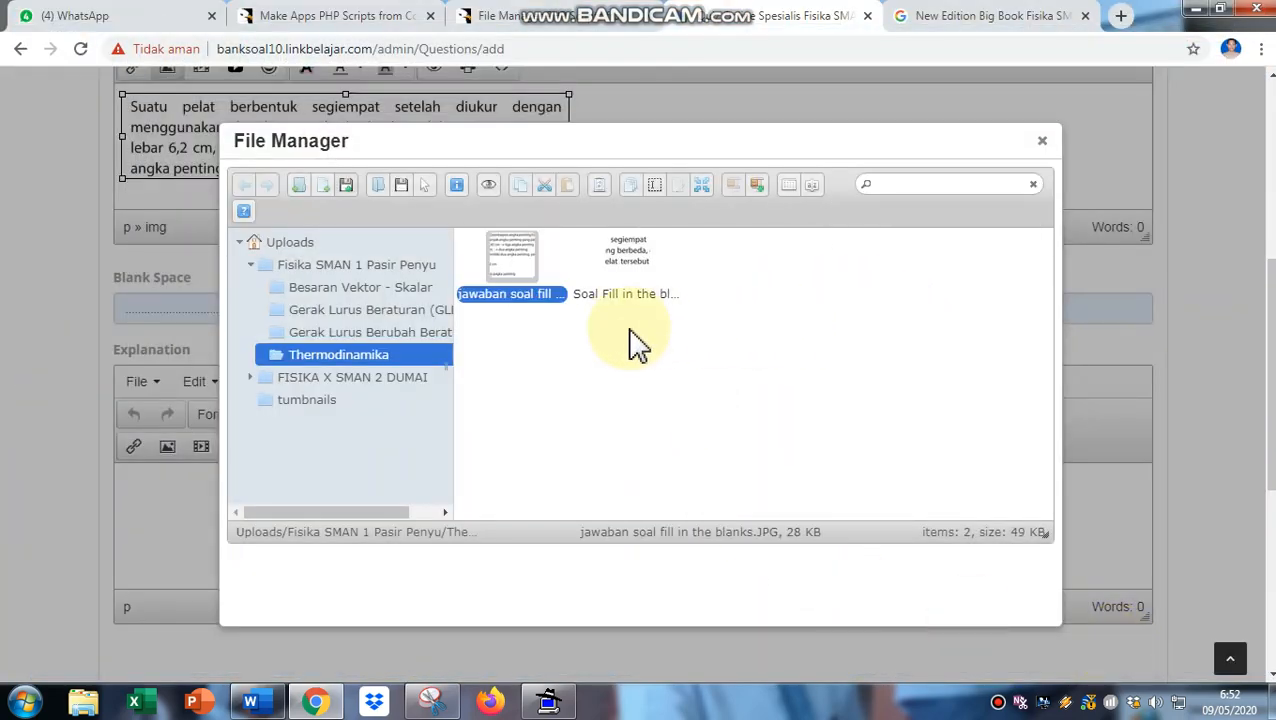
- Select the uploaded answer image and insert it into the Explanation
right_click(530, 266)
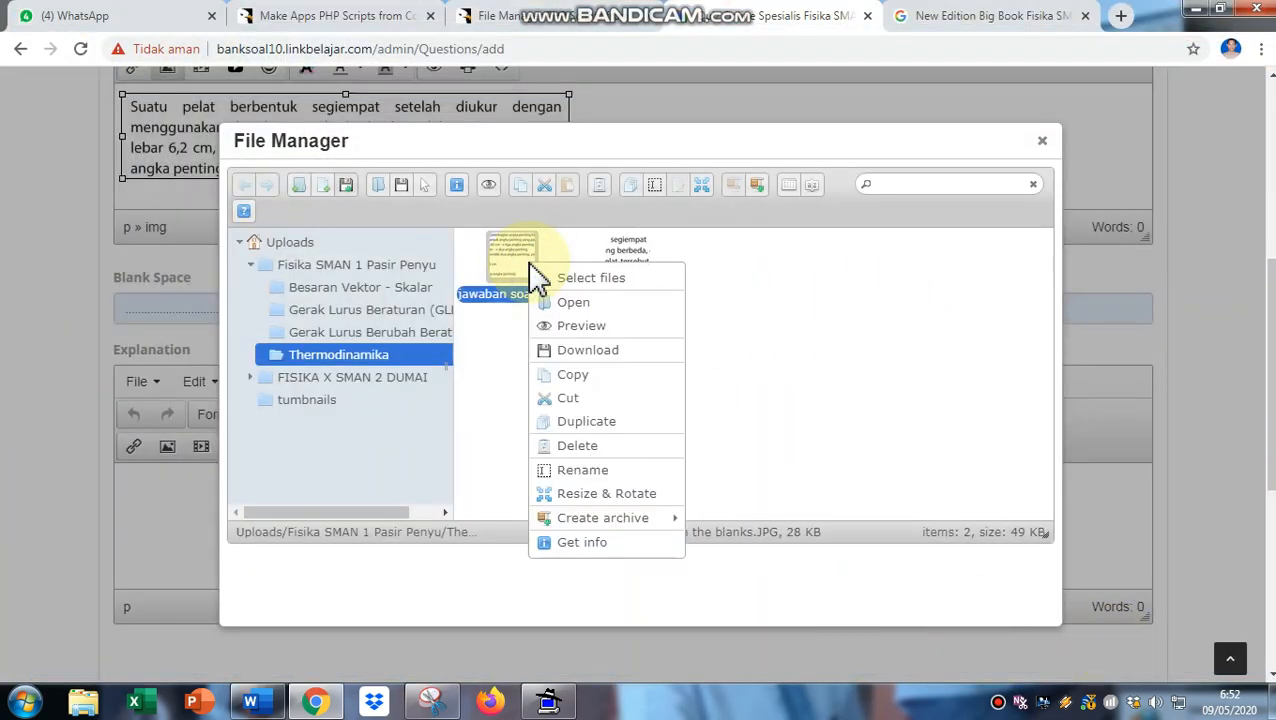
click(606, 280)
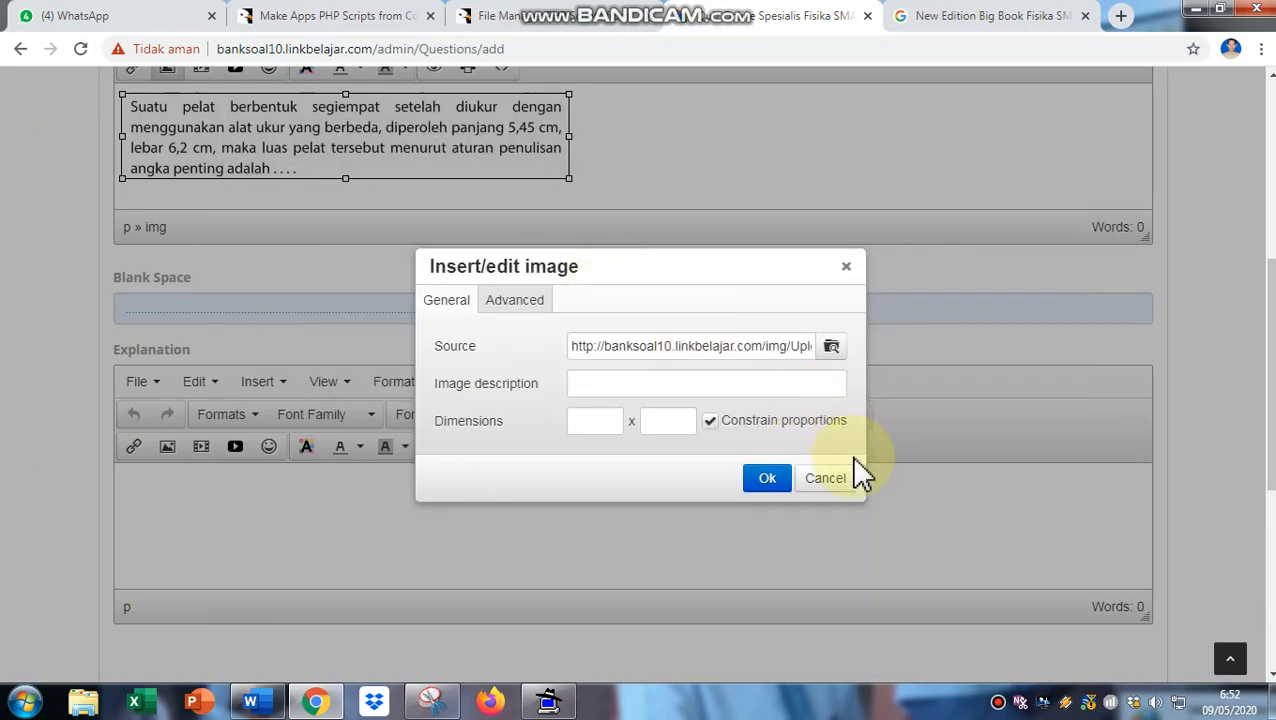
click(767, 480)
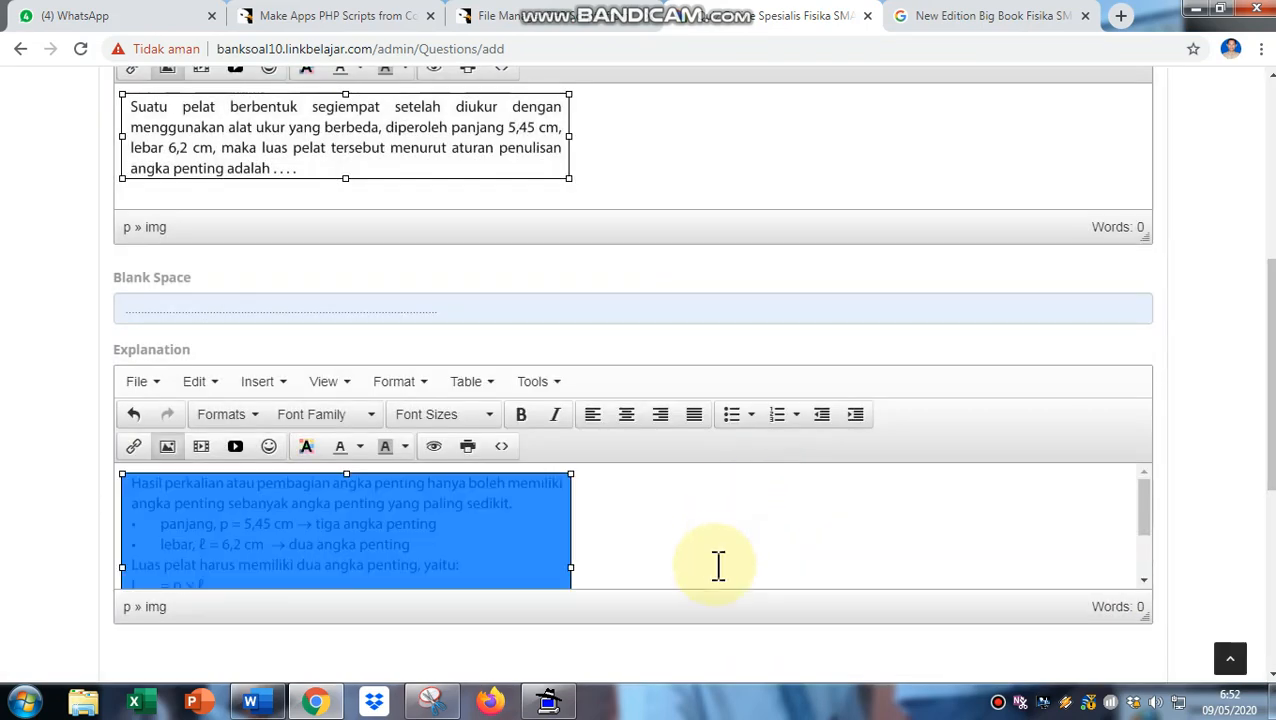
click(718, 545)
- Set the question's subject to FISIKA THERMODINAMIKA
scroll(718, 545, up, 2)
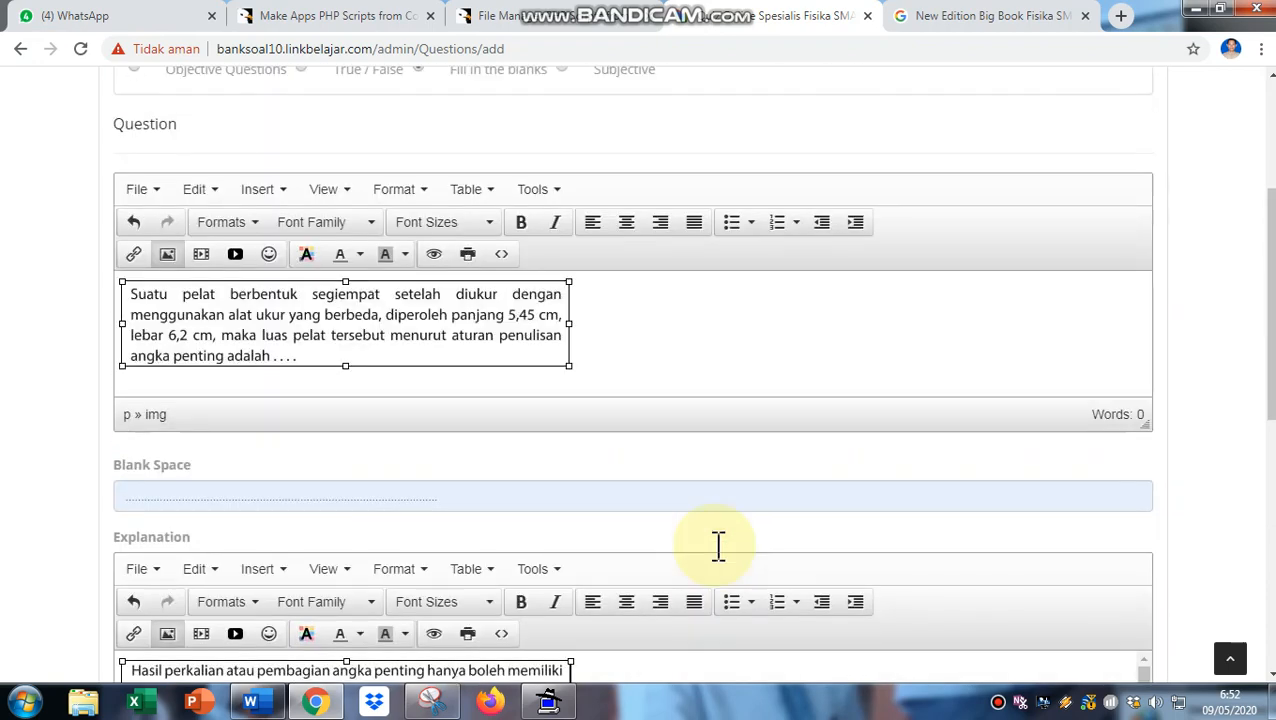
scroll(718, 560, down, 1)
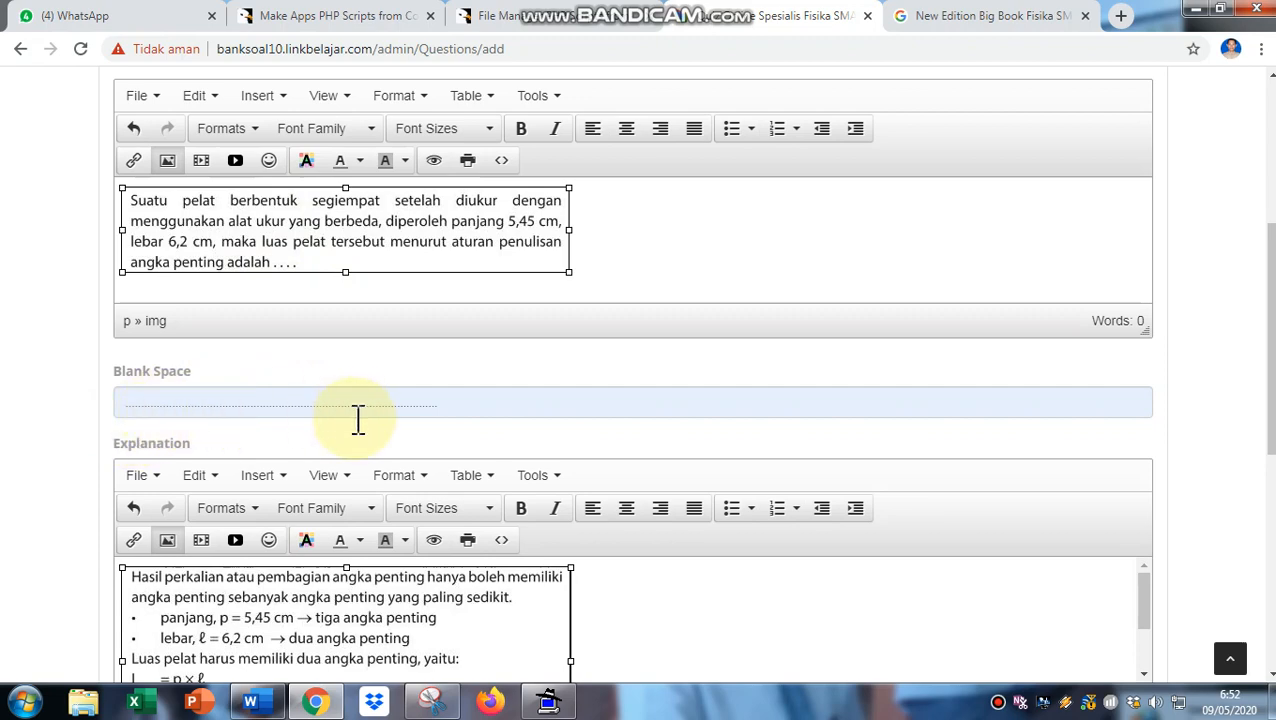
click(641, 627)
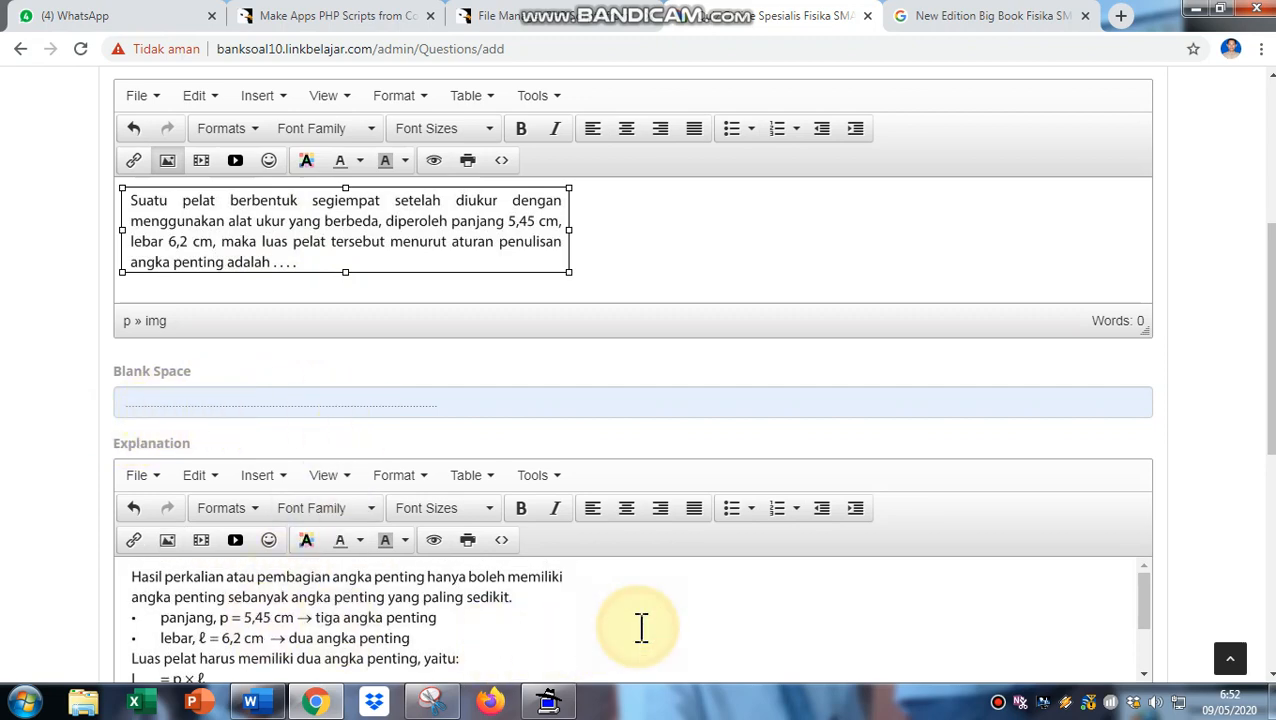
scroll(641, 627, down, 5)
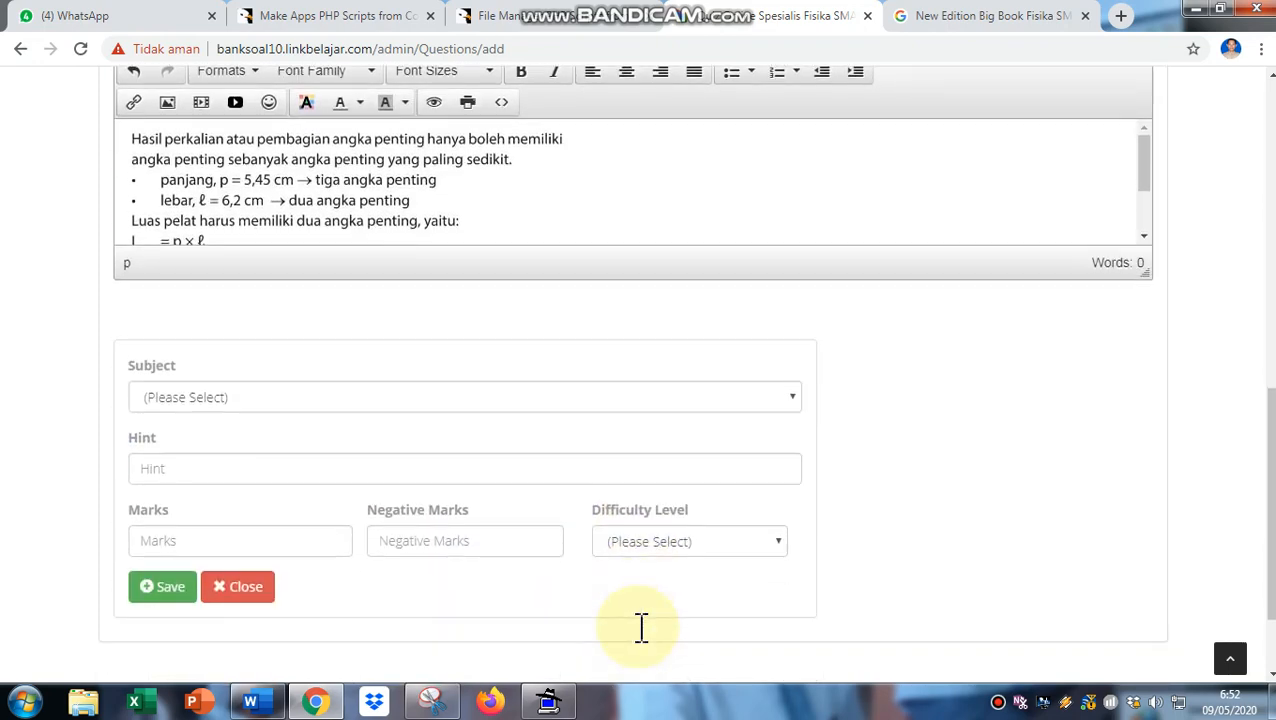
scroll(641, 627, down, 1)
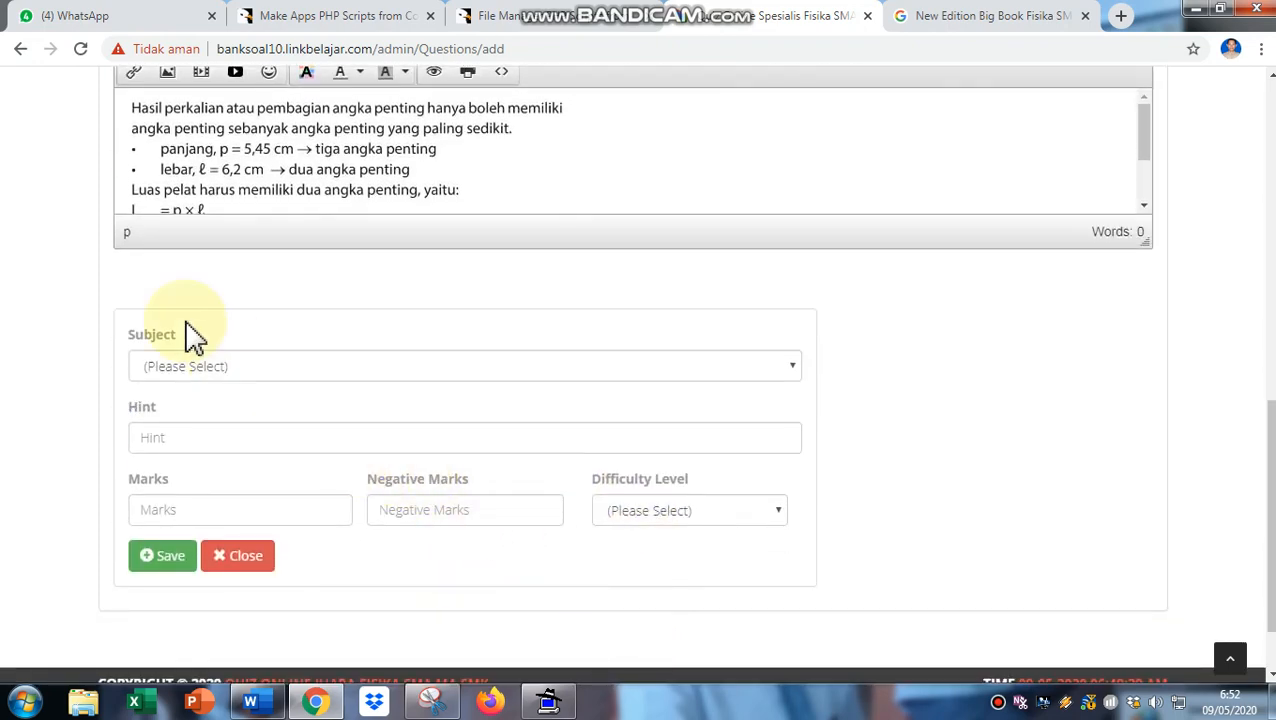
click(788, 376)
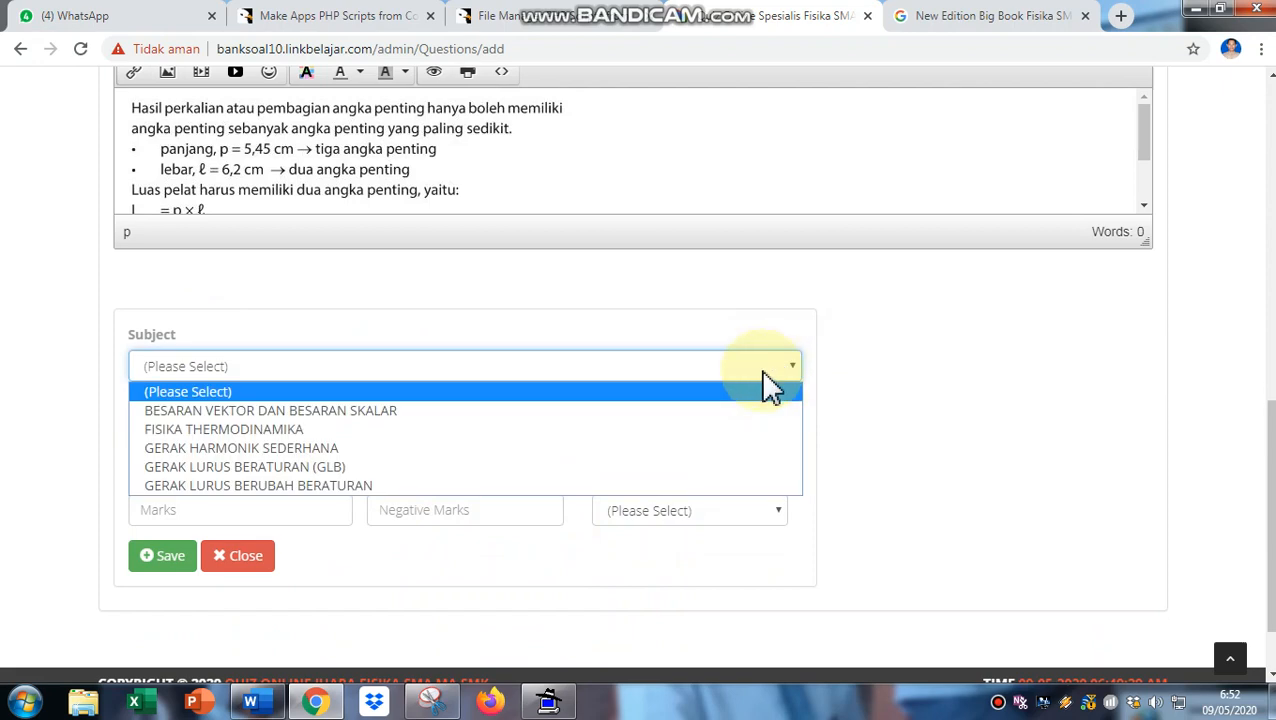
click(228, 434)
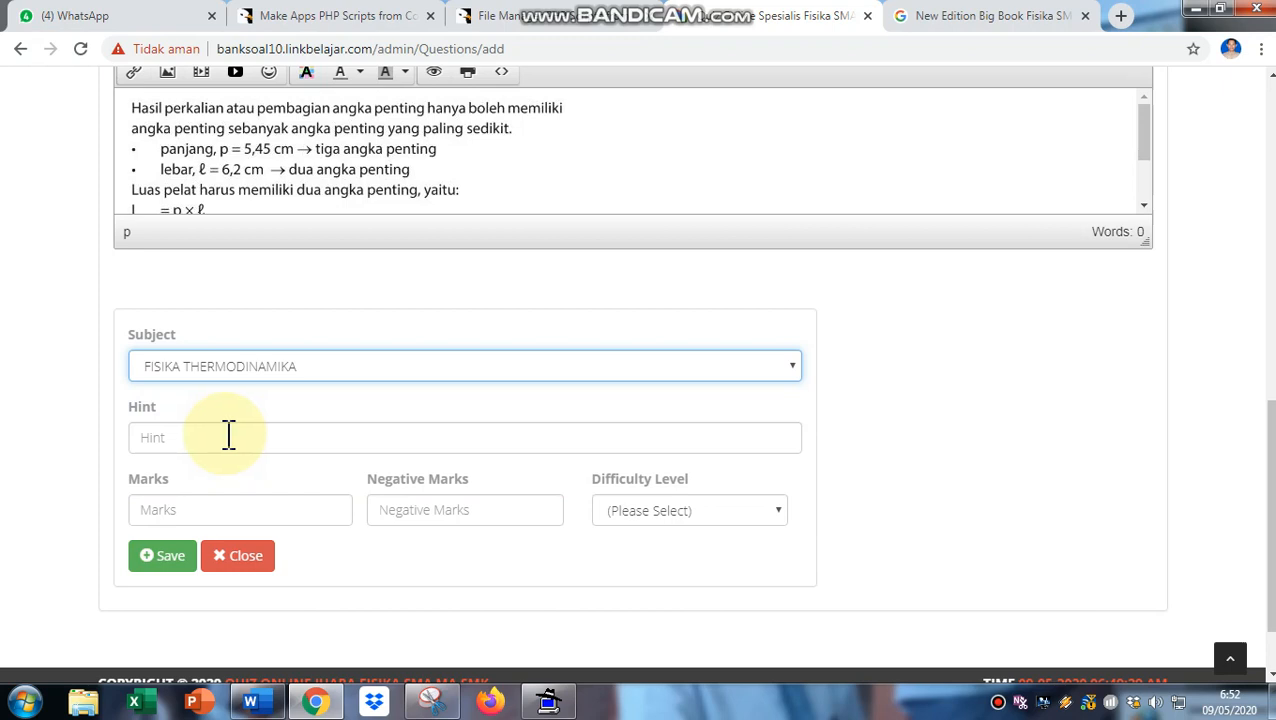
- Give the question 10 marks, 0 negative marks and Easy difficulty, then save it
click(203, 515)
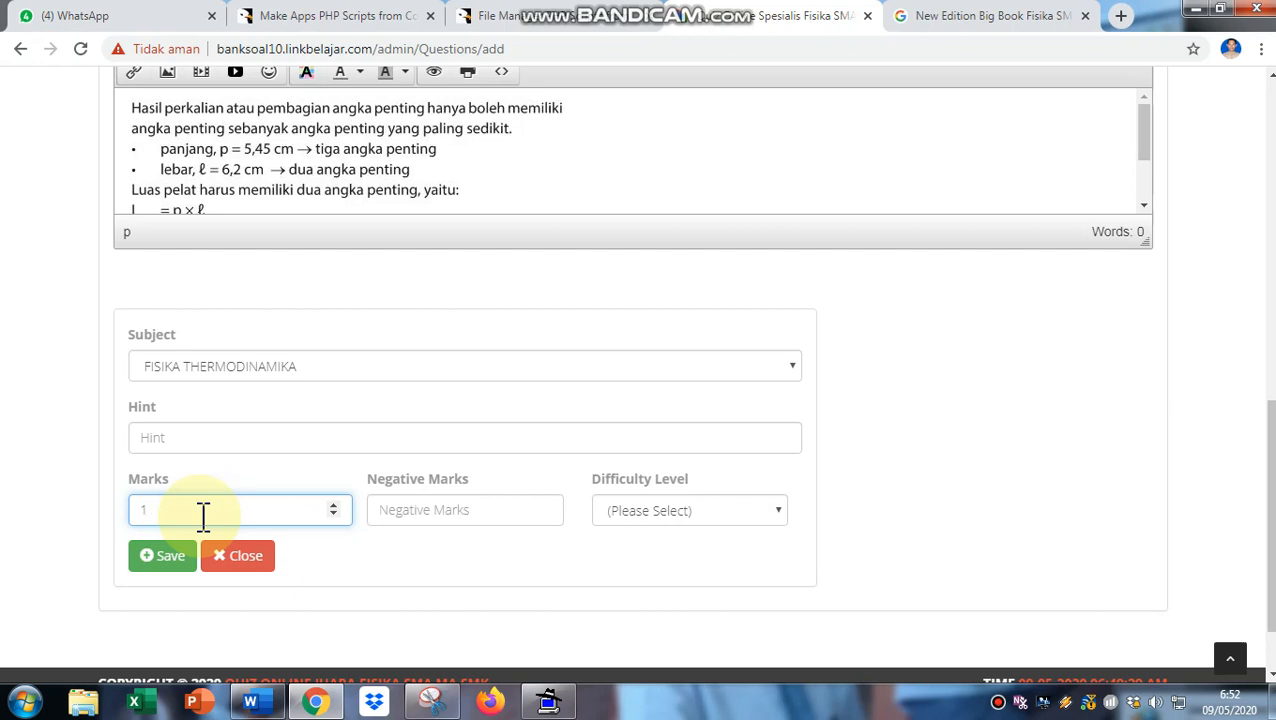
click(404, 515)
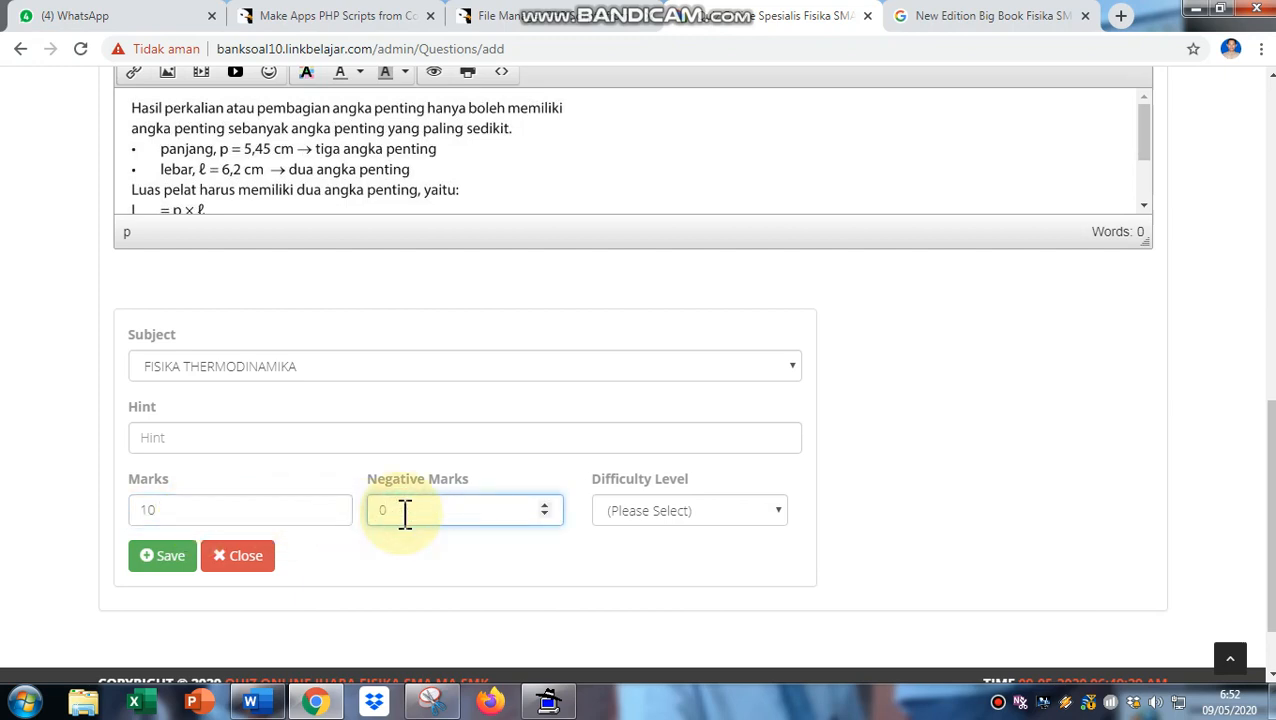
text(0)
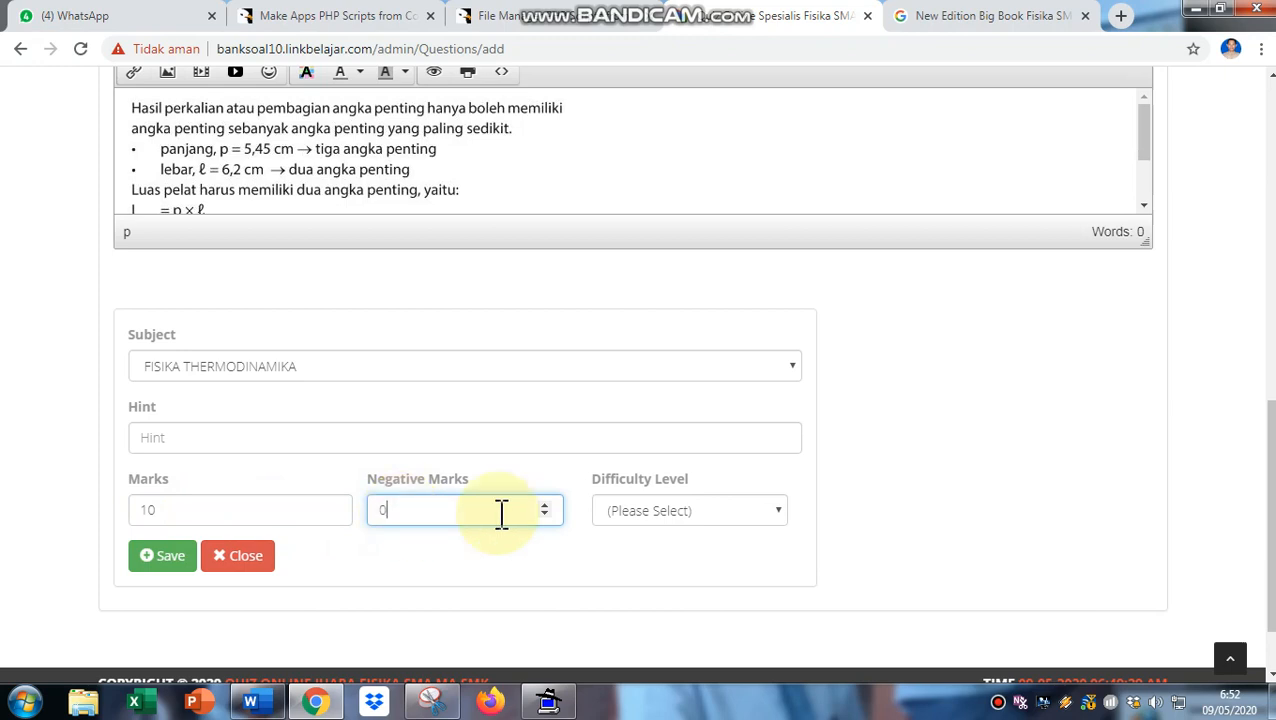
click(766, 521)
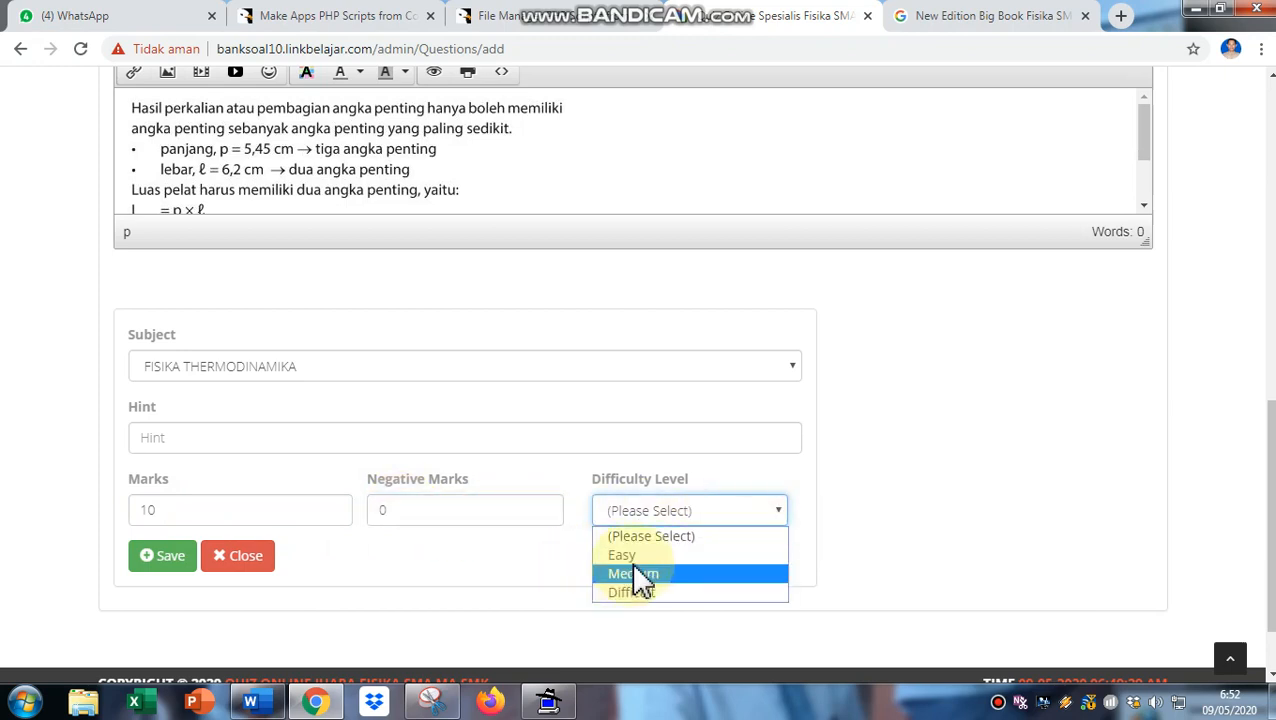
click(634, 556)
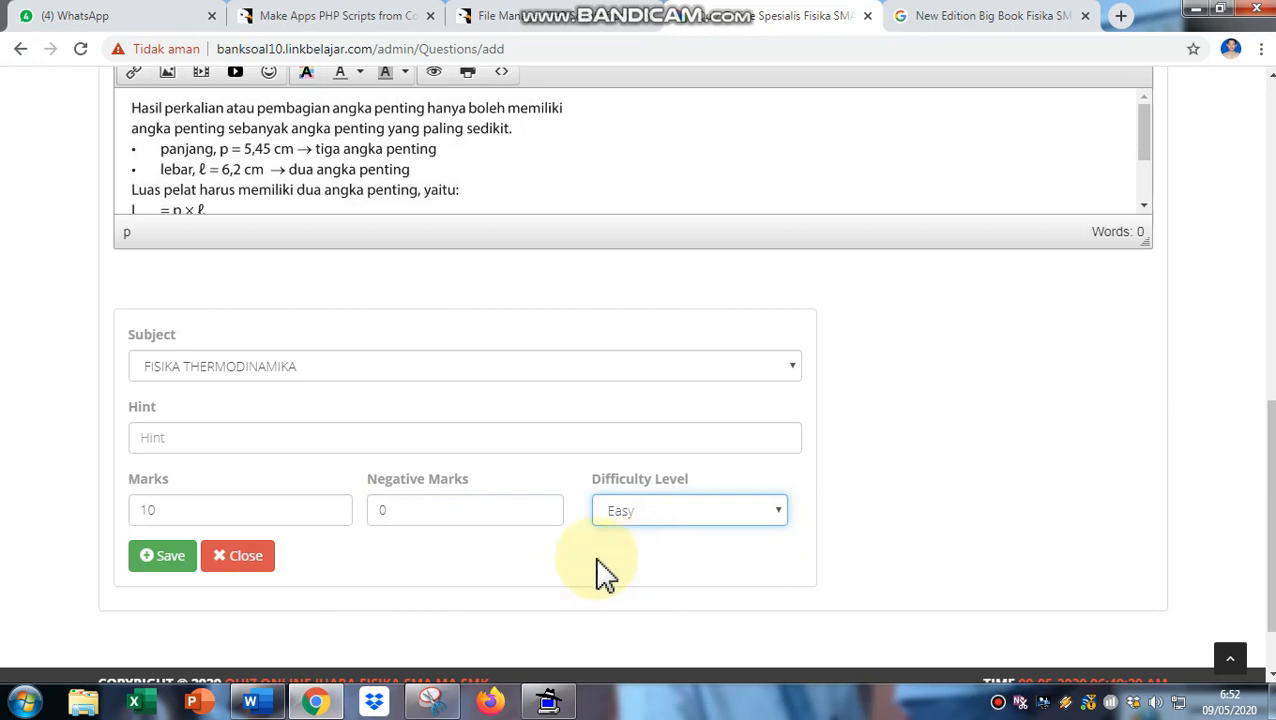
click(174, 562)
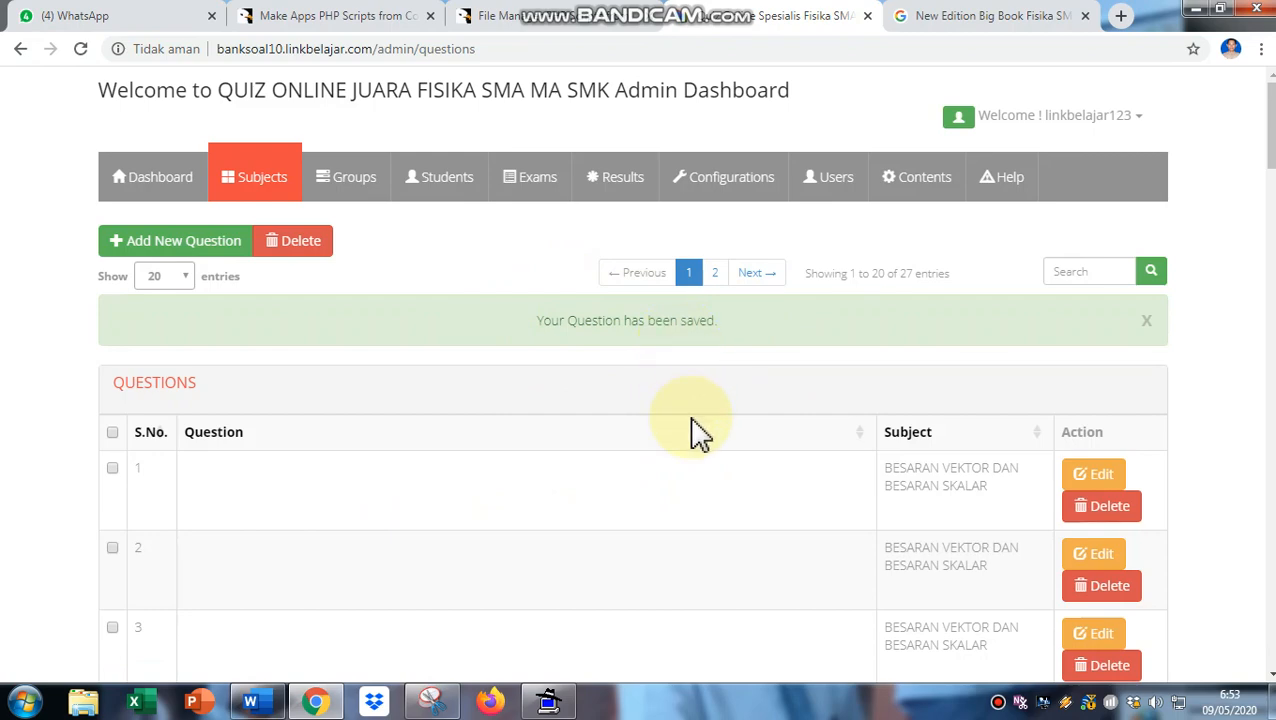
- Go to page 2 of the question list and bring the FISIKA THERMODINAMIKA plate questions 26–27 into view
scroll(700, 432, down, 10)
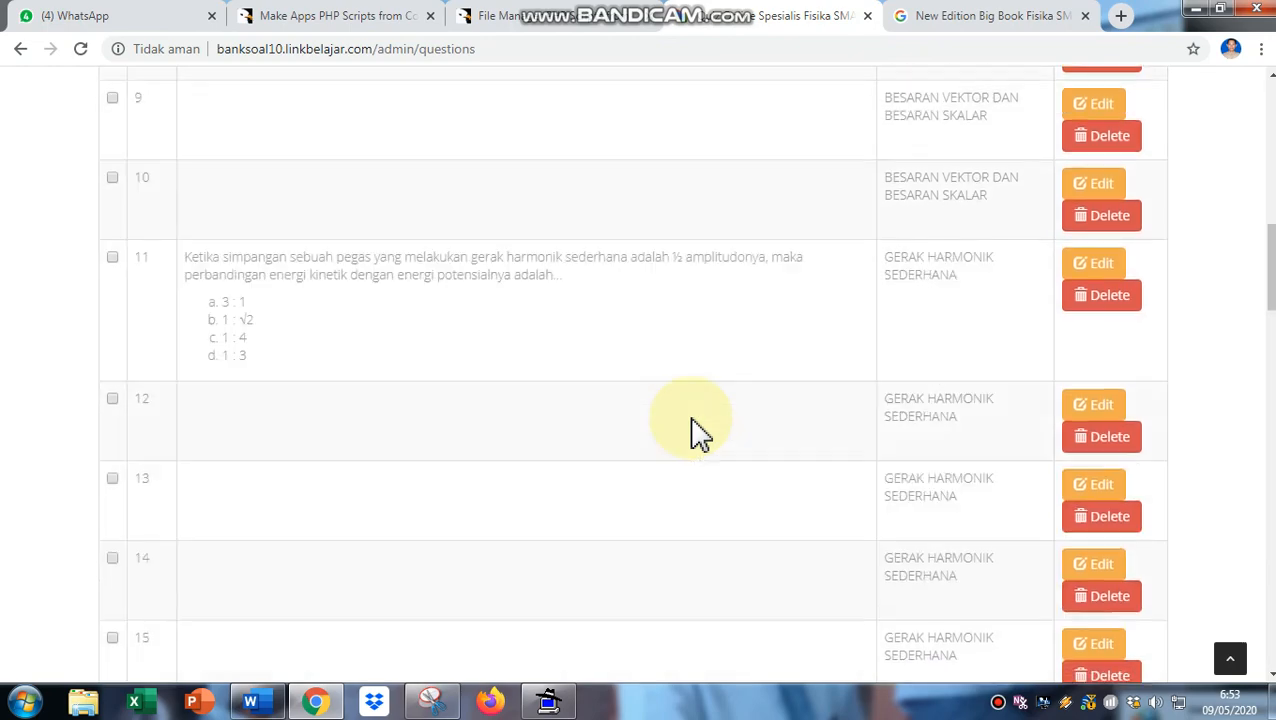
scroll(700, 432, down, 8)
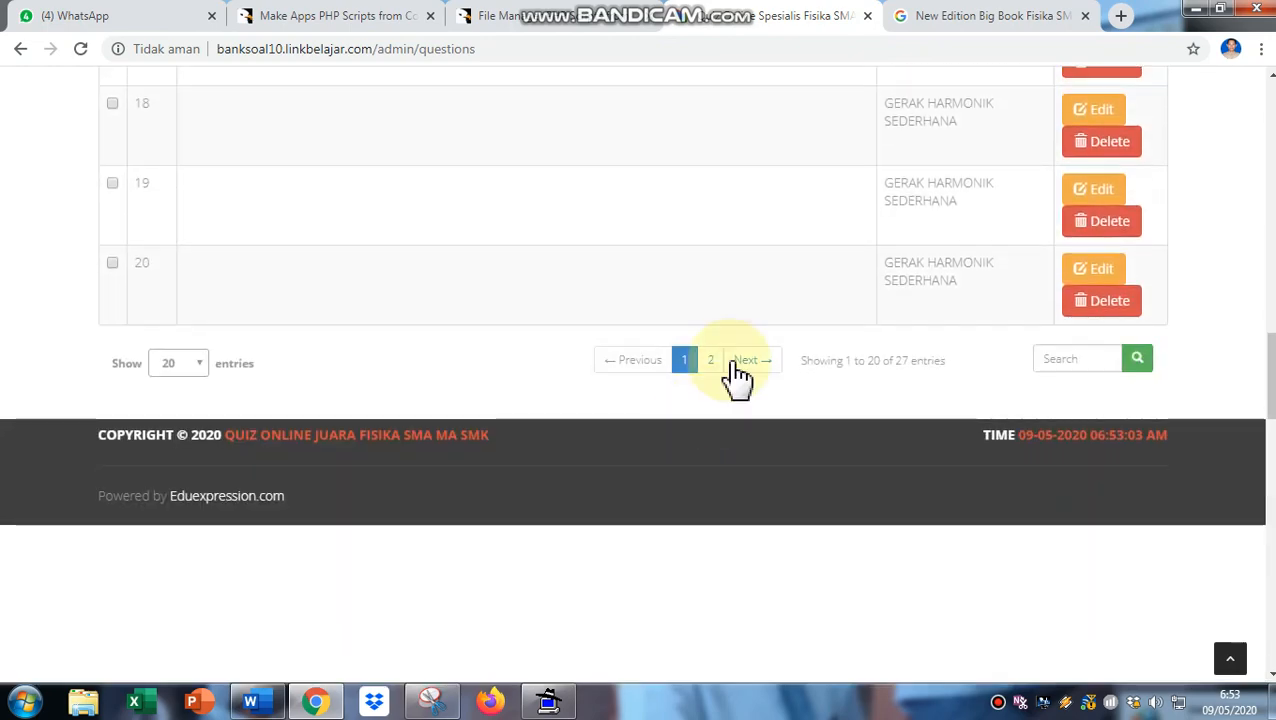
click(711, 360)
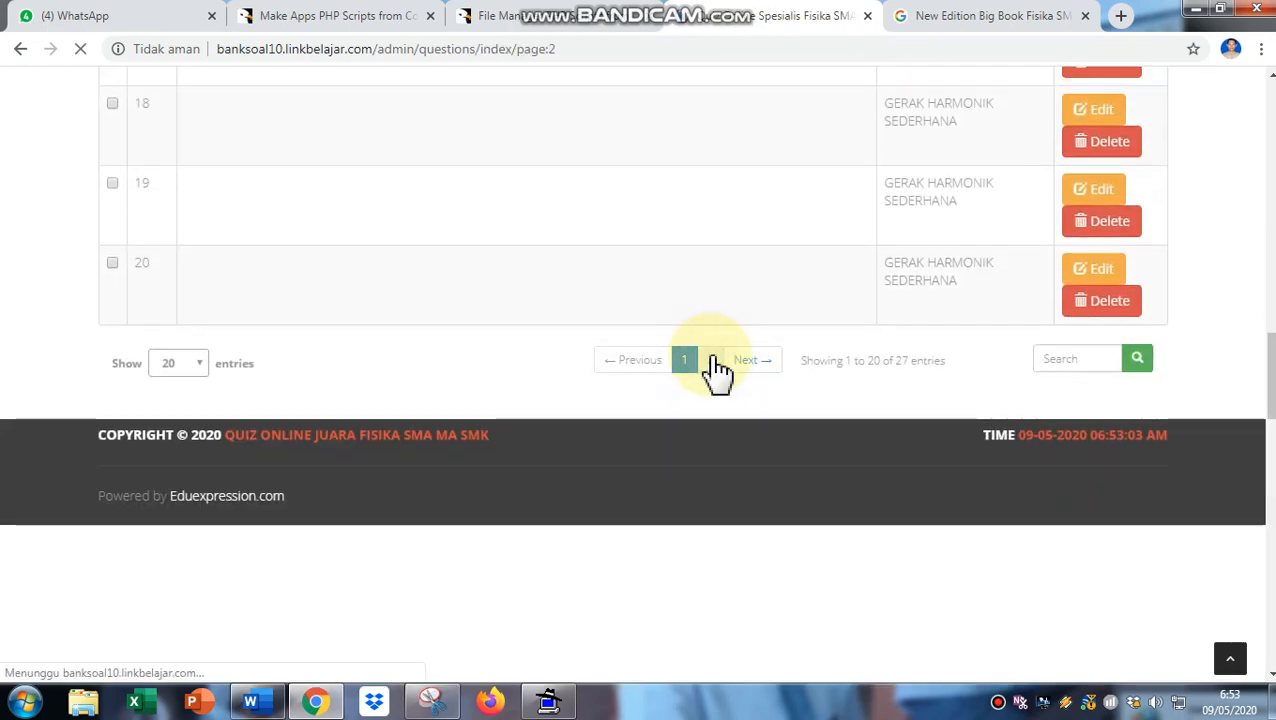
scroll(716, 385, down, 10)
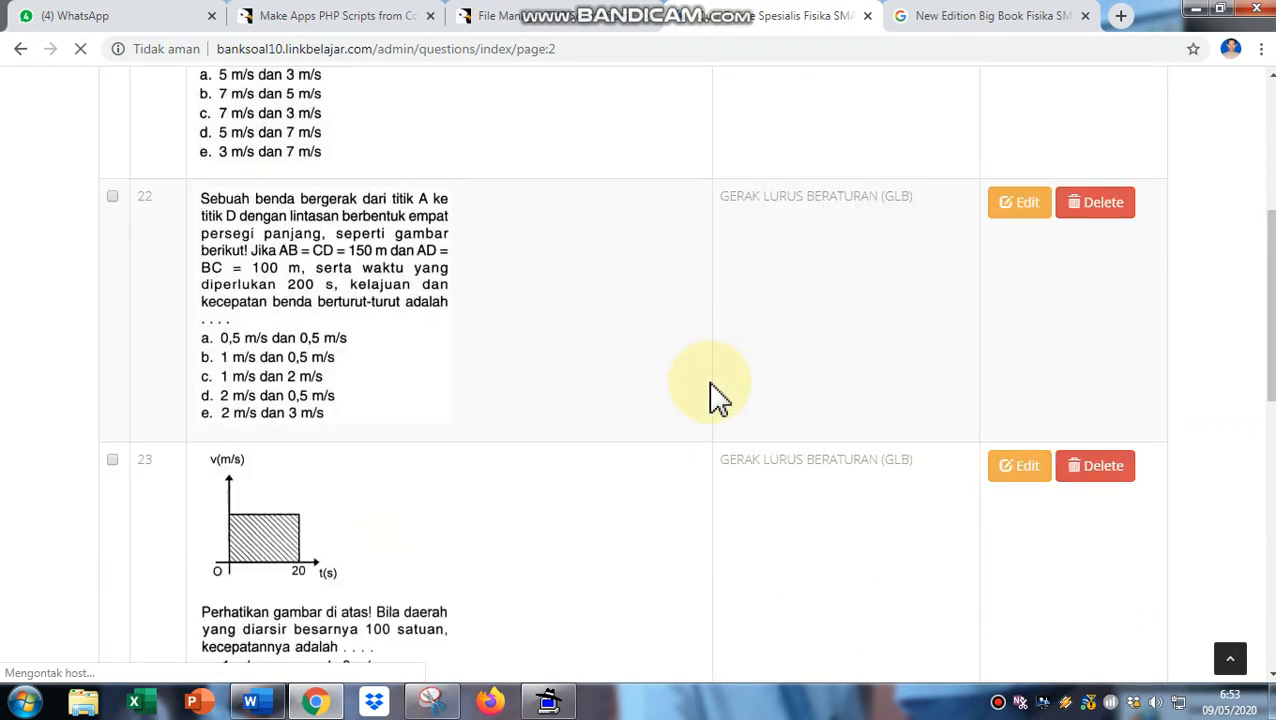
scroll(716, 398, down, 3)
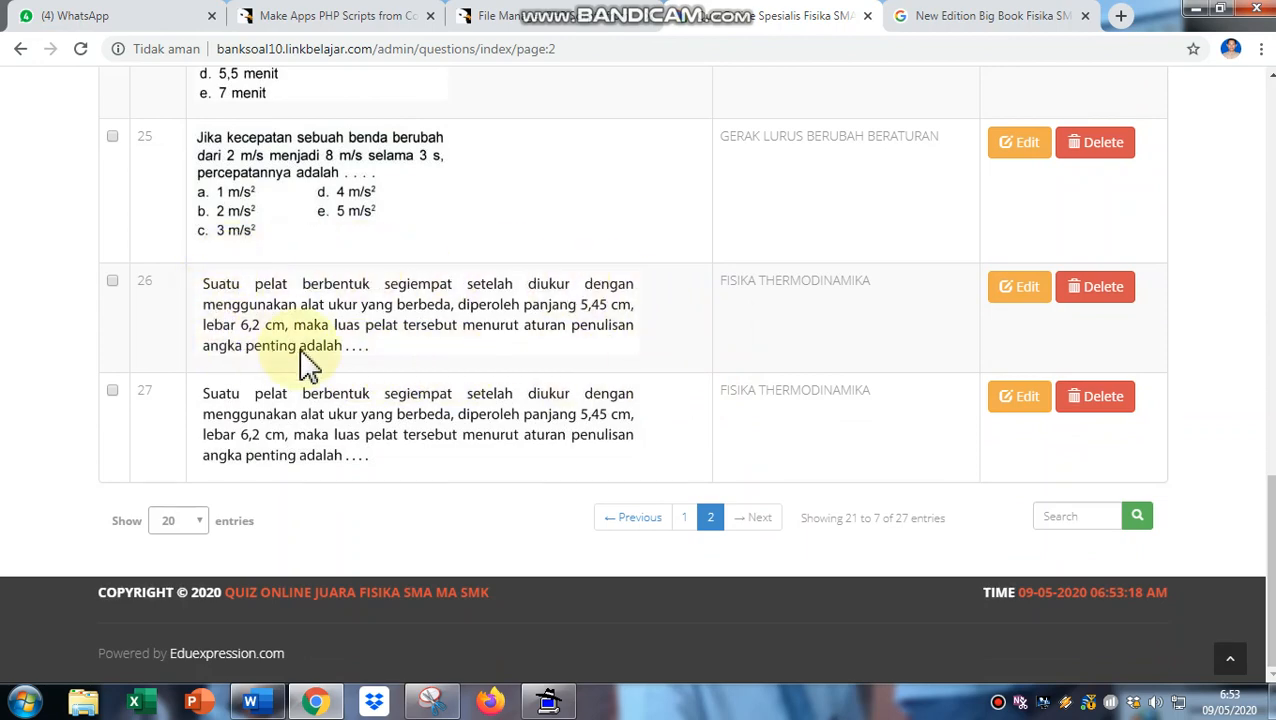
scroll(818, 333, up, 2)
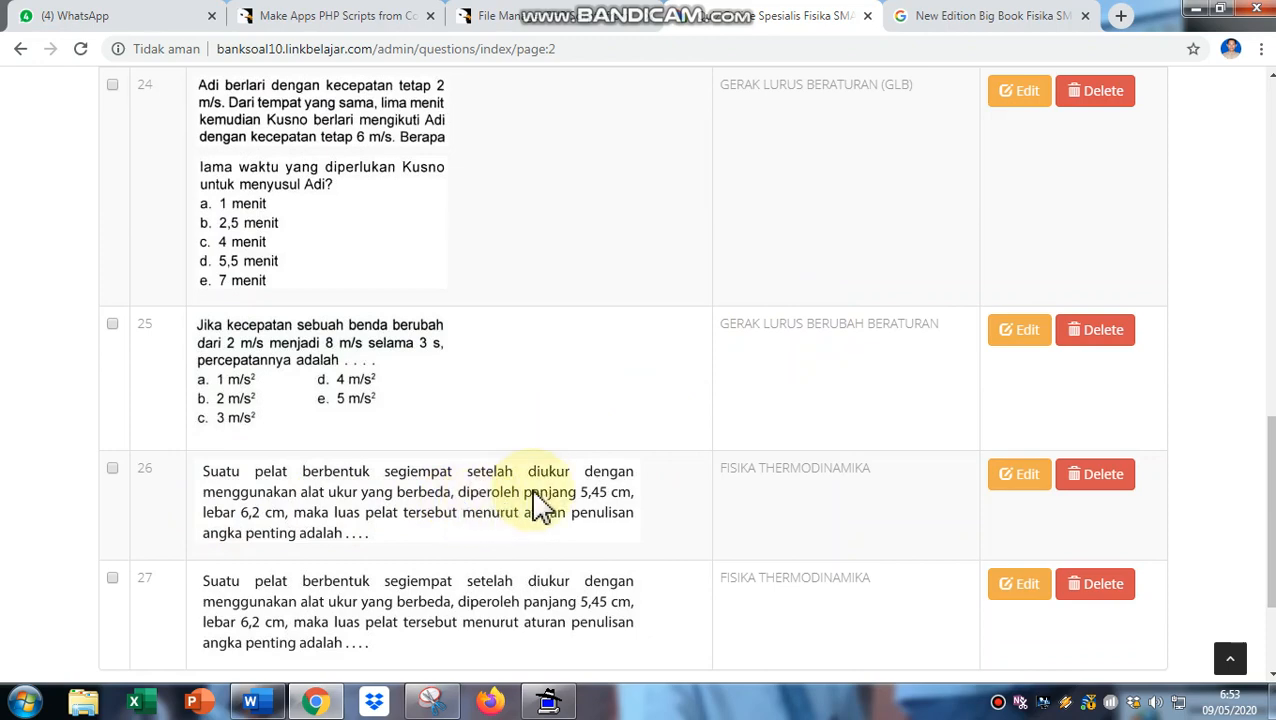
- Open question 26 in the rich-text Load Editor, review its form, and close it unchanged
click(1027, 480)
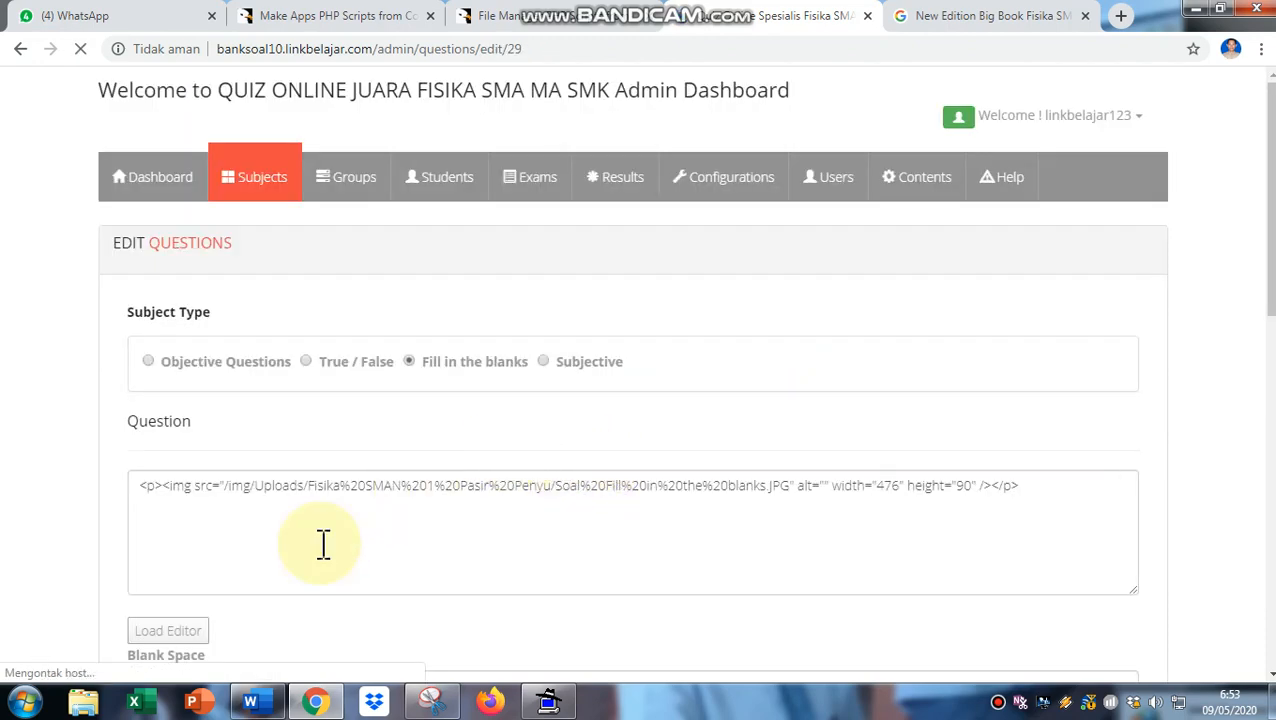
scroll(322, 544, down, 1)
click(160, 541)
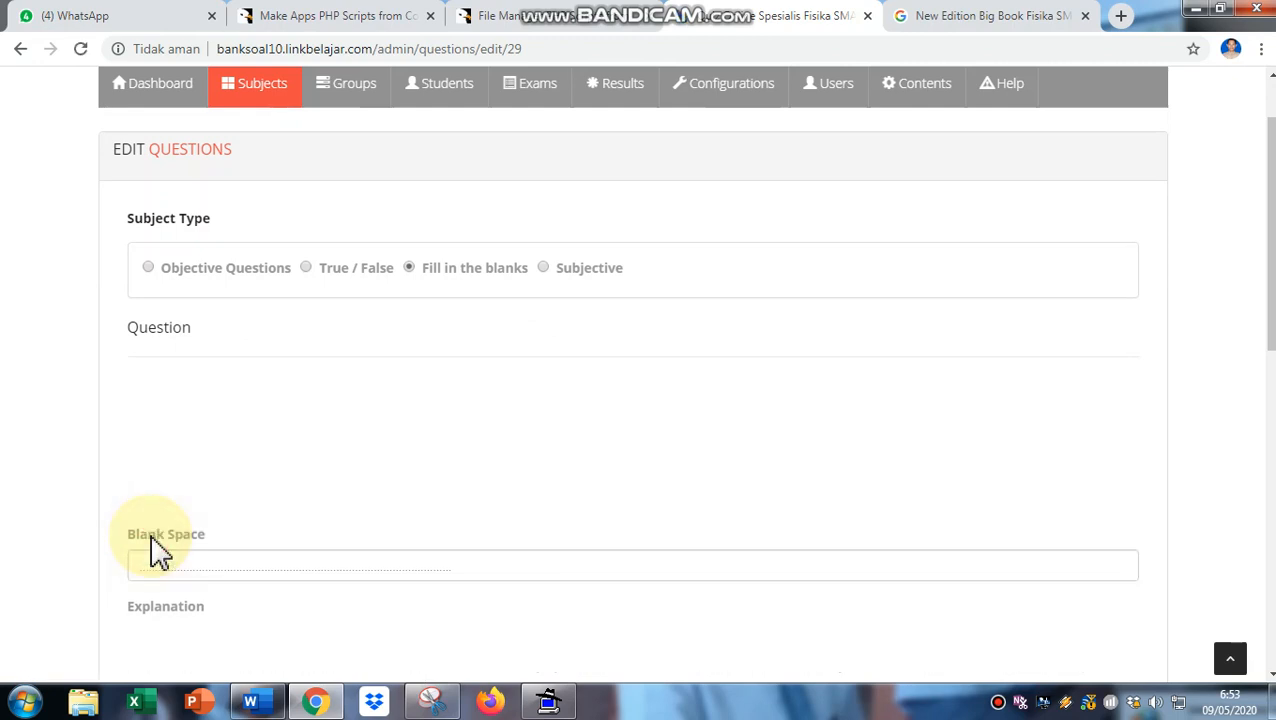
scroll(216, 545, down, 1)
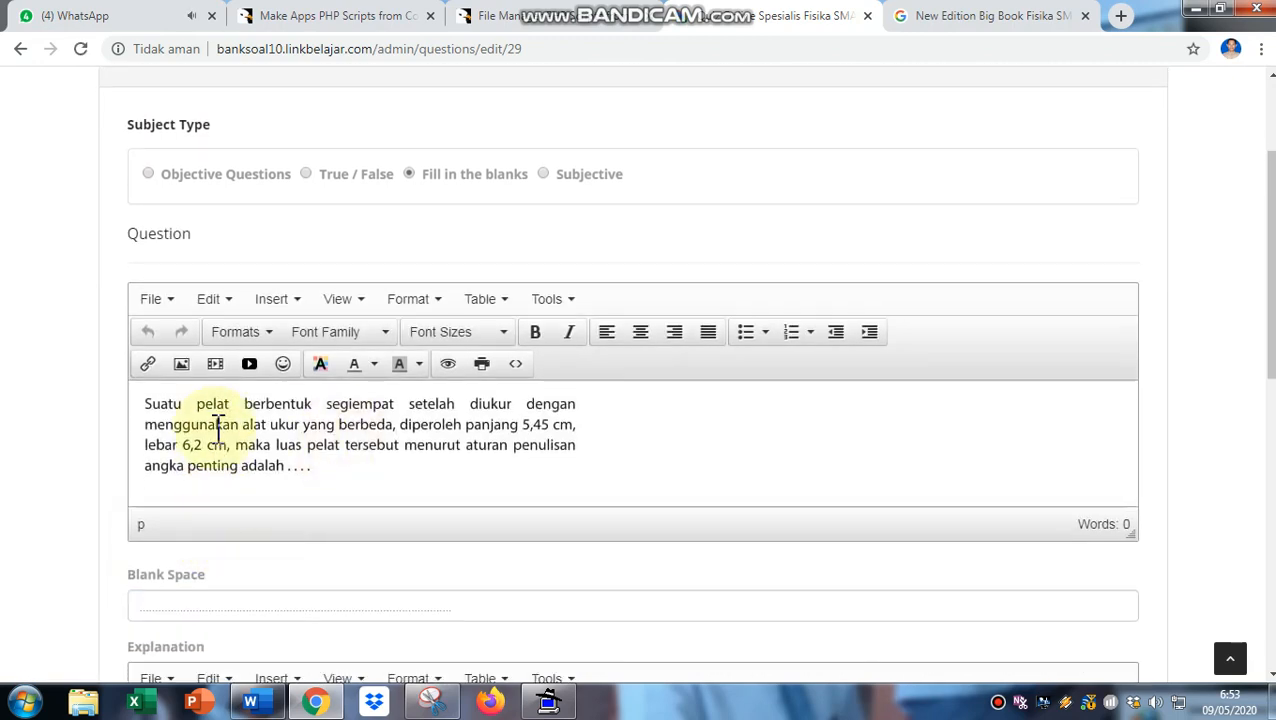
scroll(390, 500, down, 1)
scroll(393, 500, down, 1)
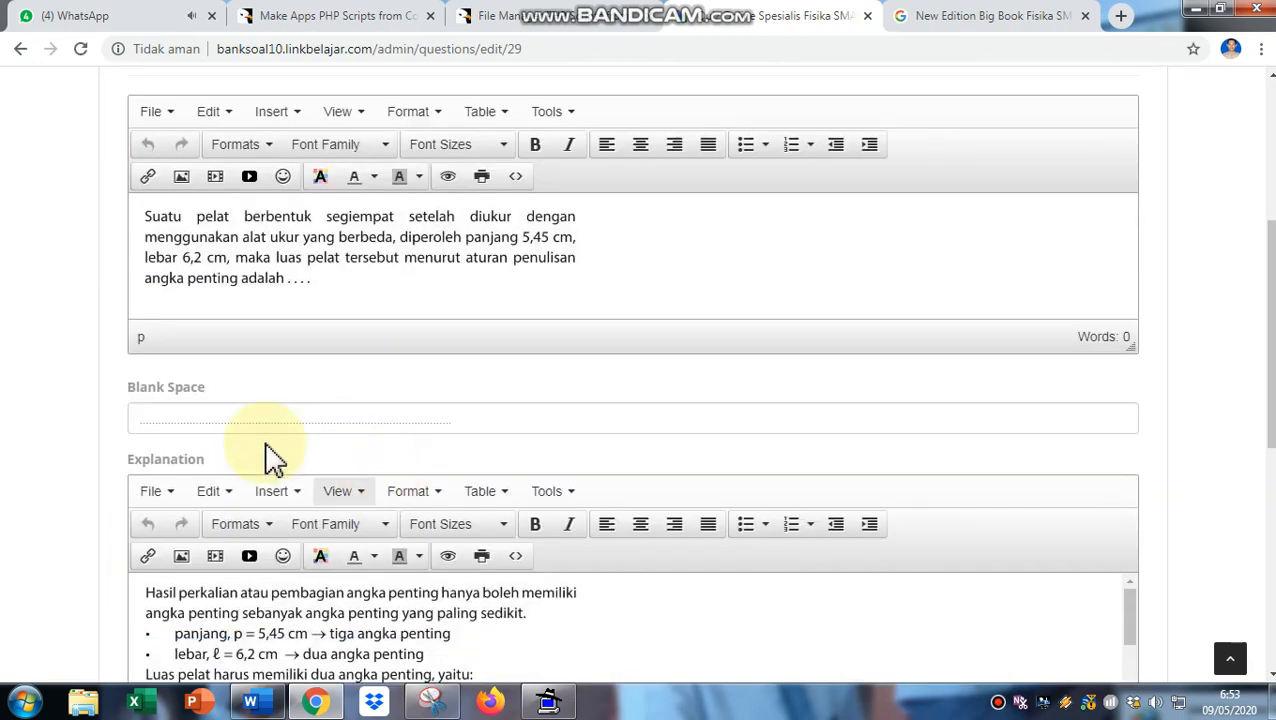
scroll(533, 500, down, 2)
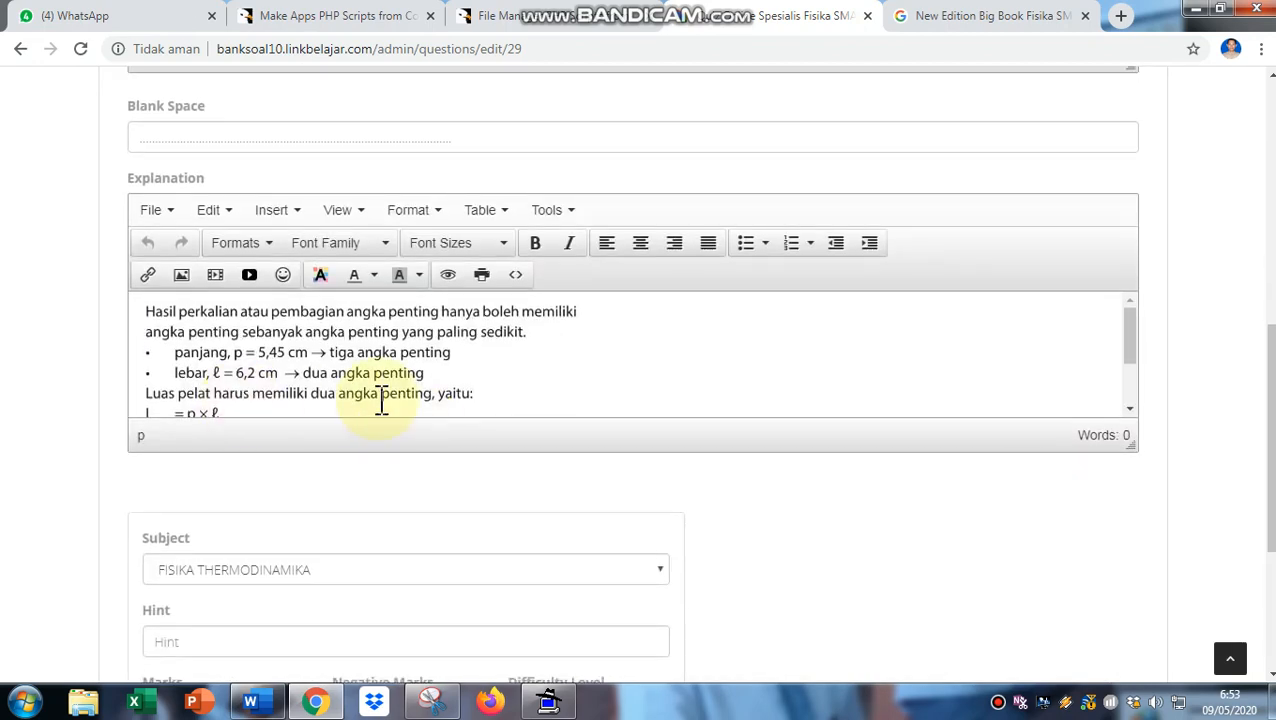
scroll(385, 440, up, 1)
scroll(385, 447, down, 3)
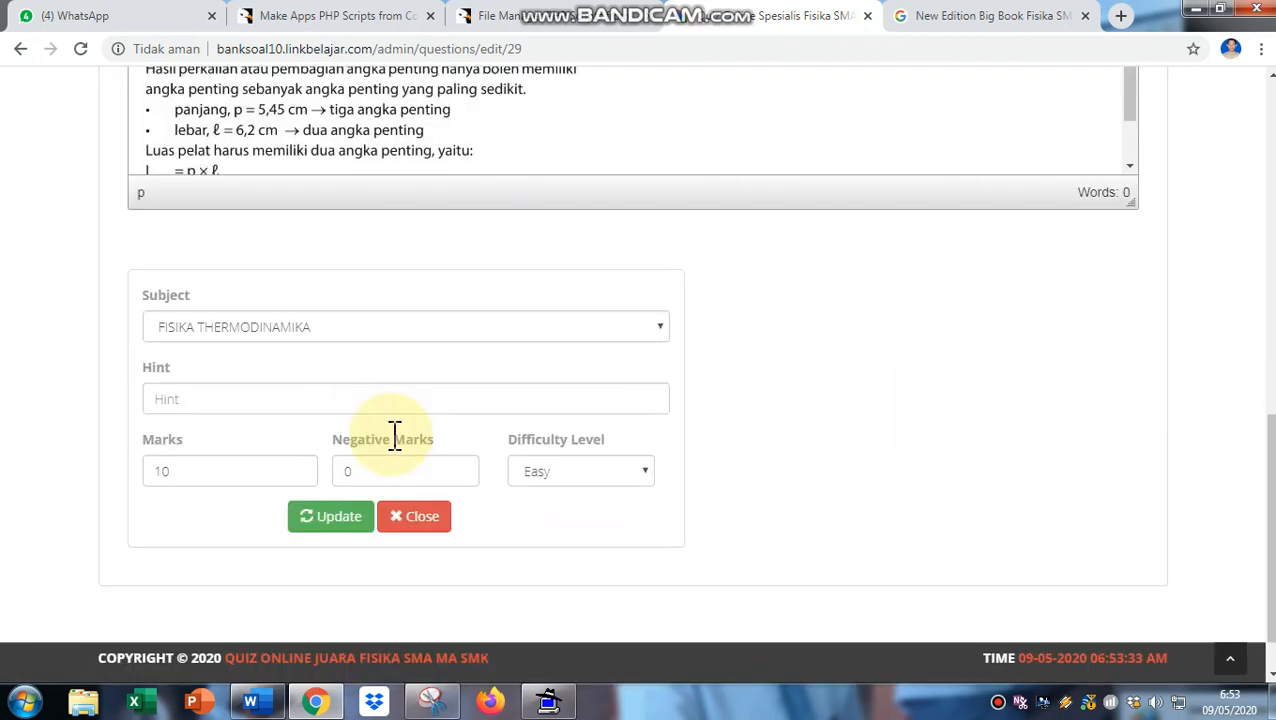
click(407, 480)
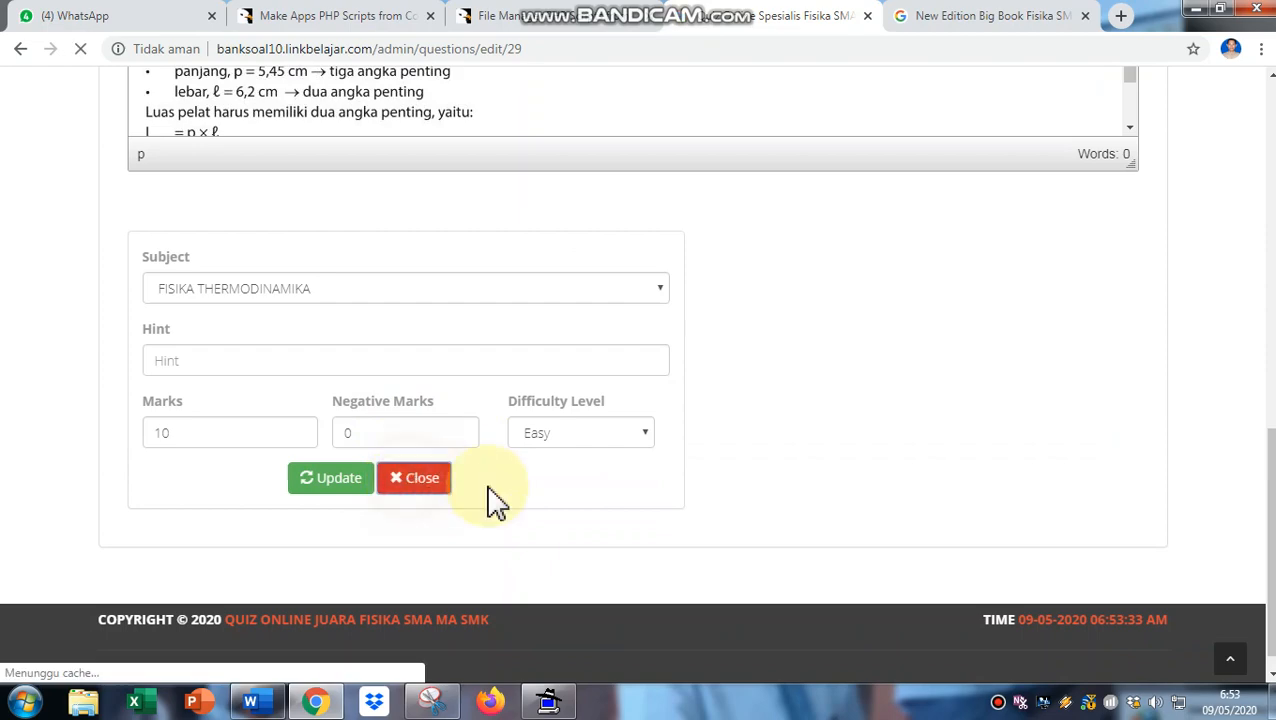
scroll(877, 531, down, 3)
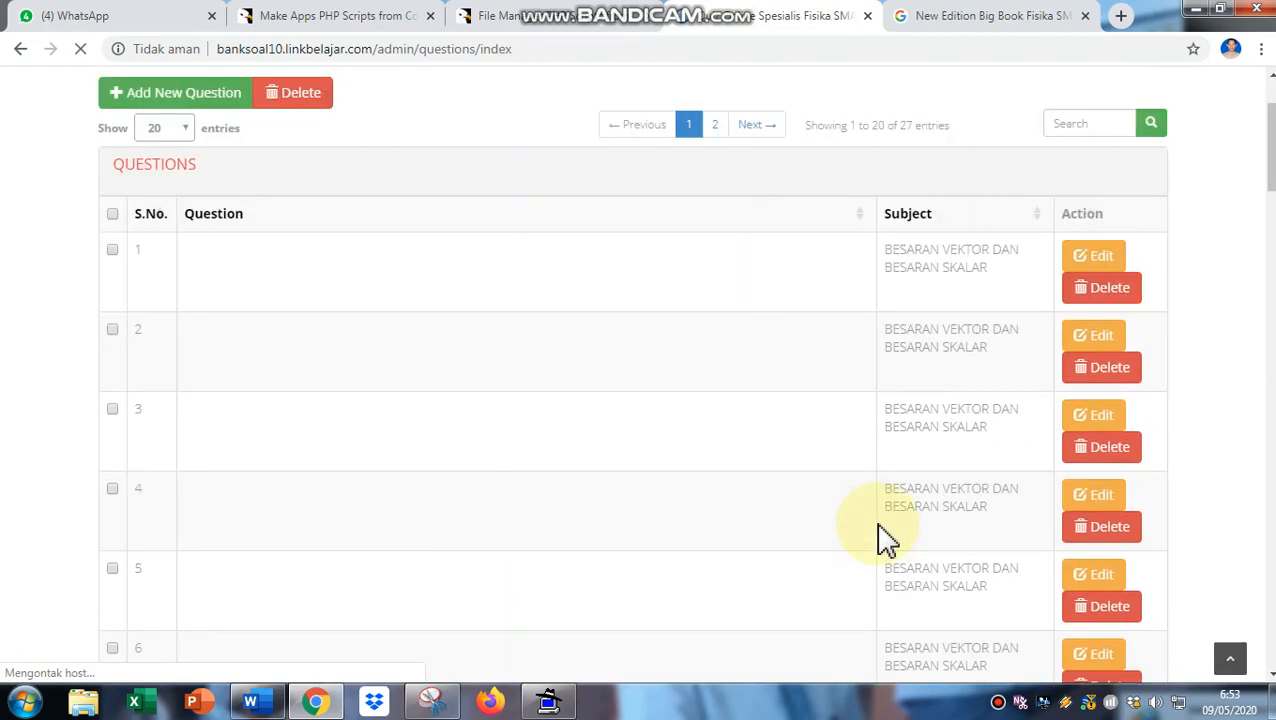
- Return to page 2 of the question list and tick question 26's checkbox
scroll(880, 535, down, 8)
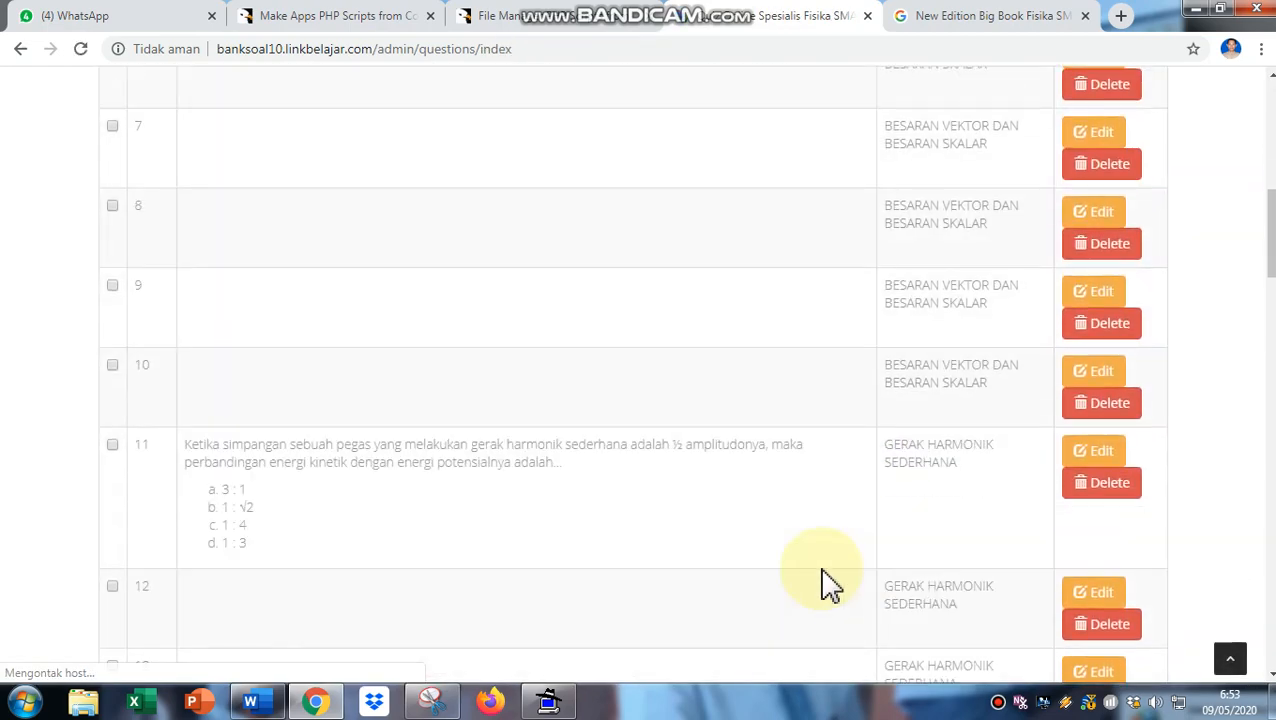
scroll(829, 585, down, 4)
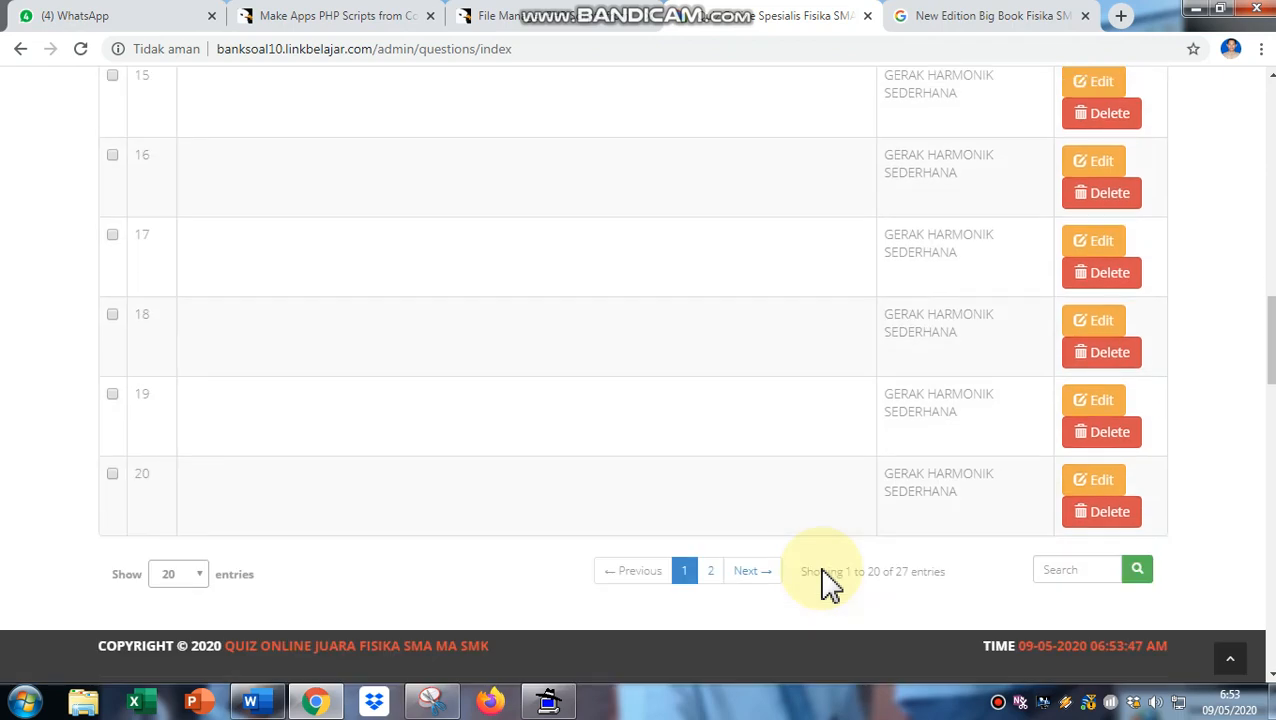
click(714, 575)
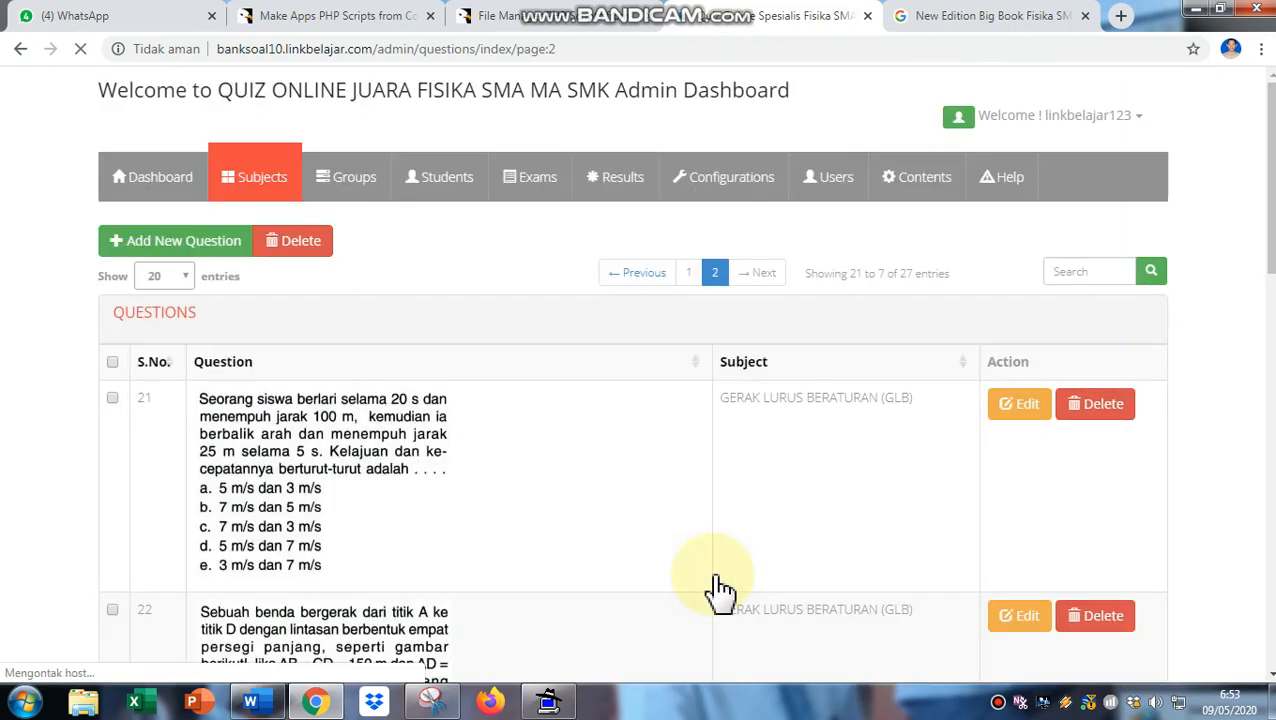
scroll(720, 590, down, 8)
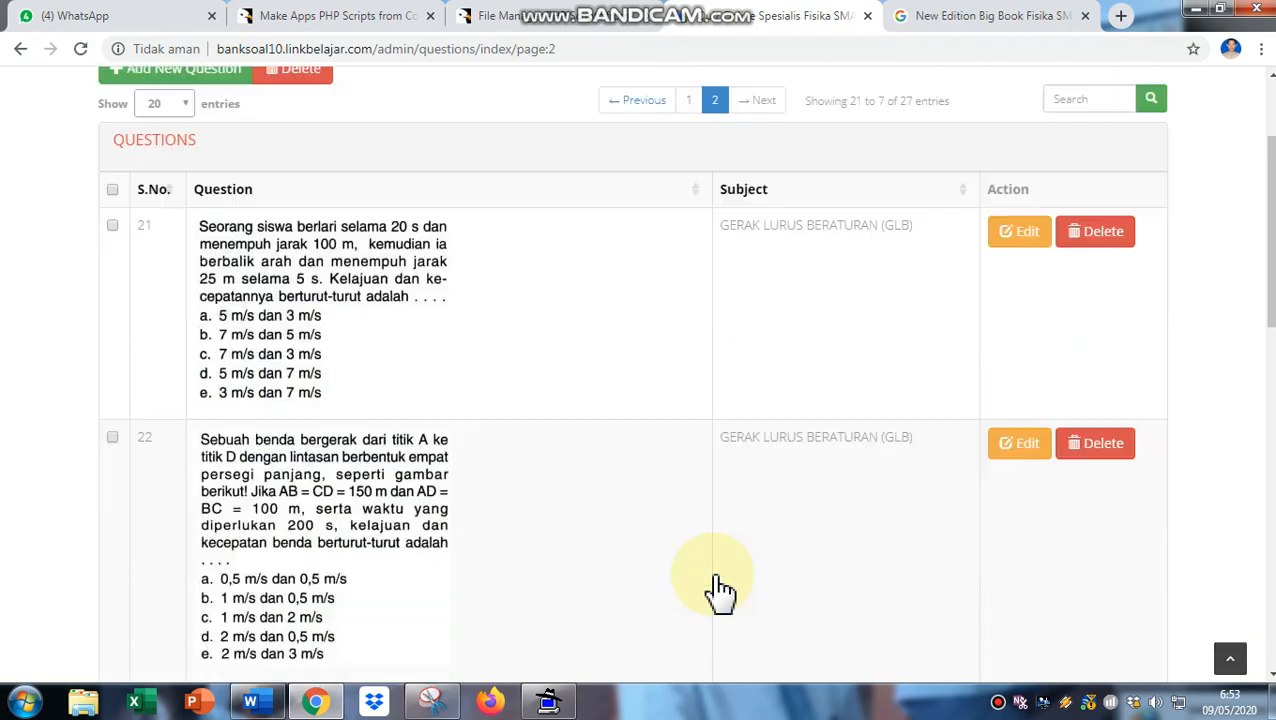
scroll(720, 590, down, 5)
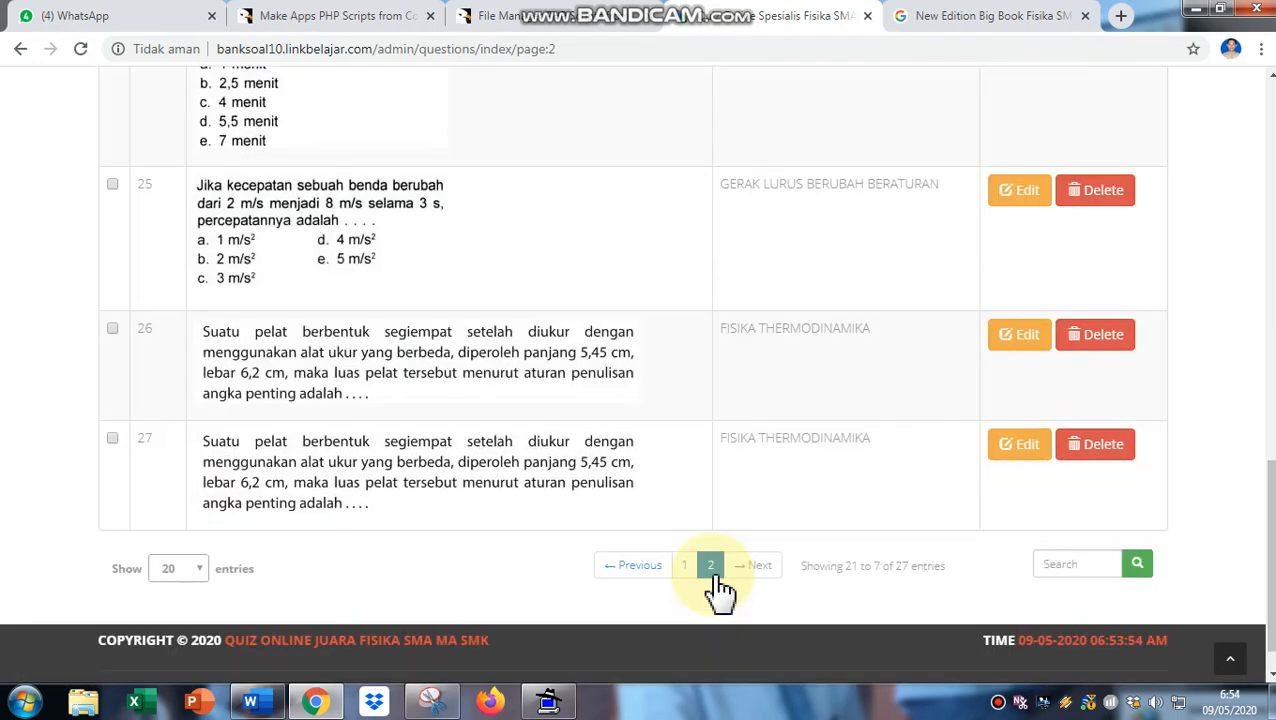
click(113, 283)
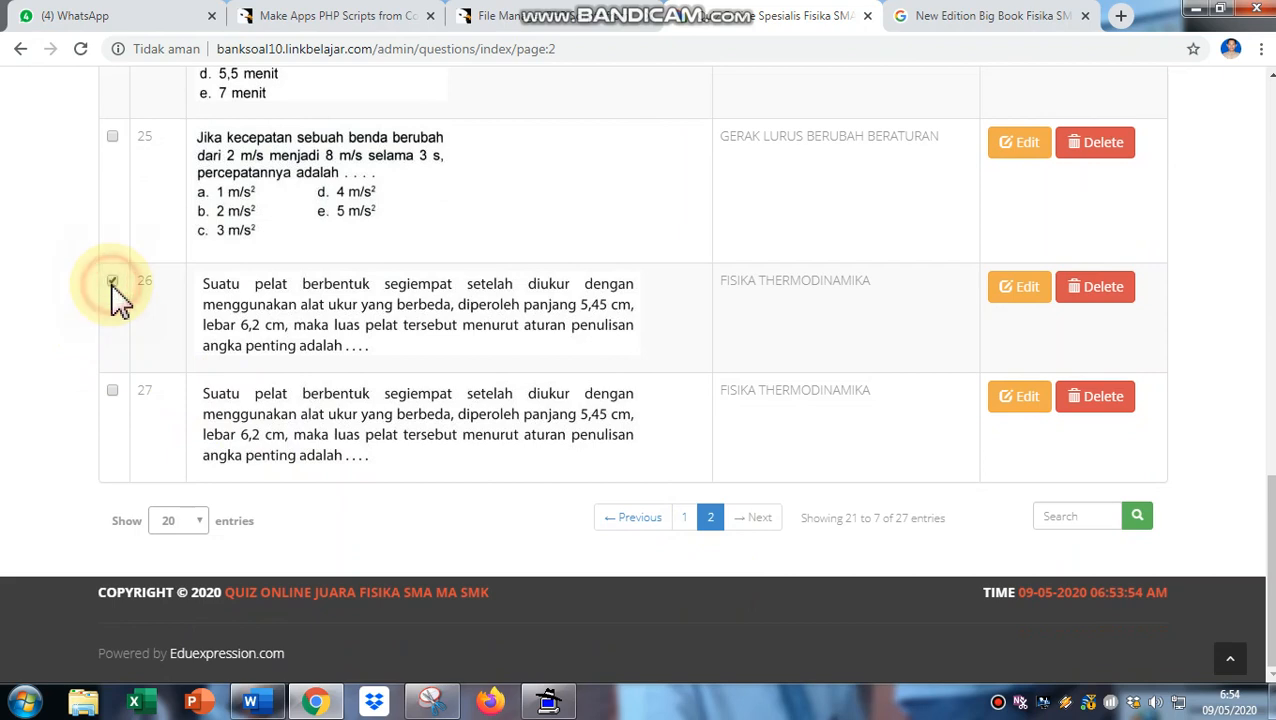
click(1022, 300)
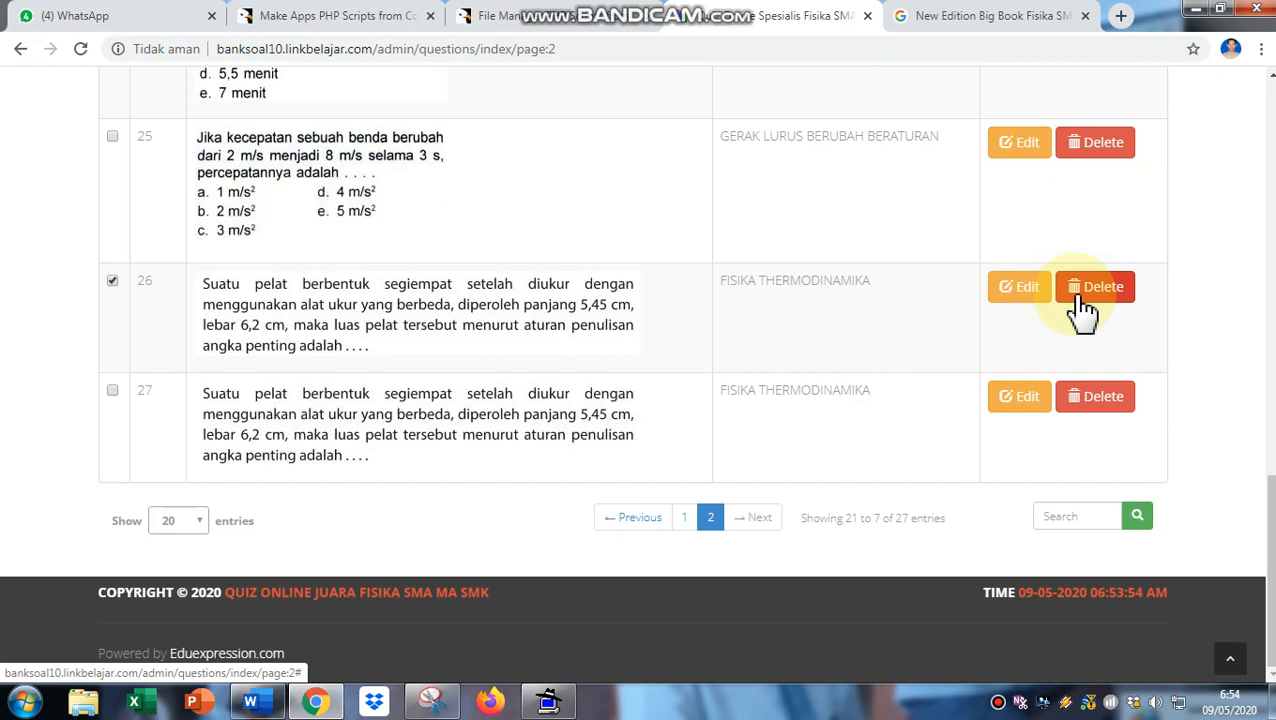
click(997, 702)
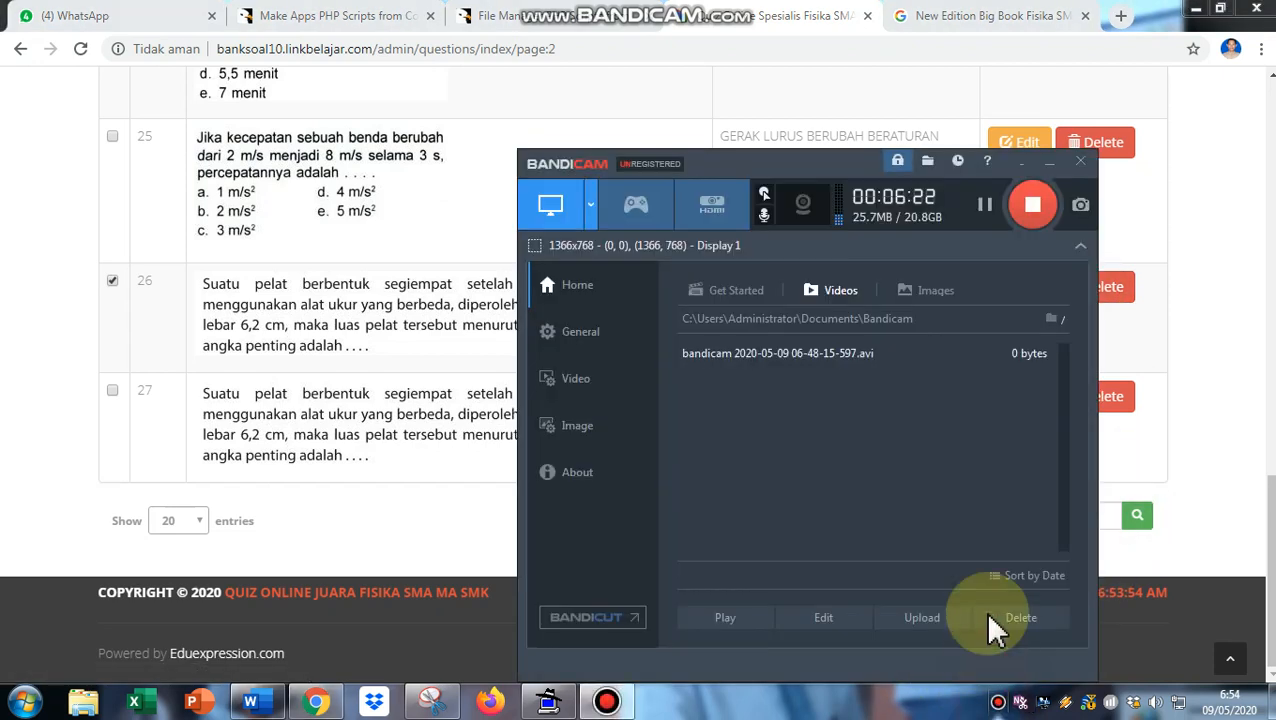